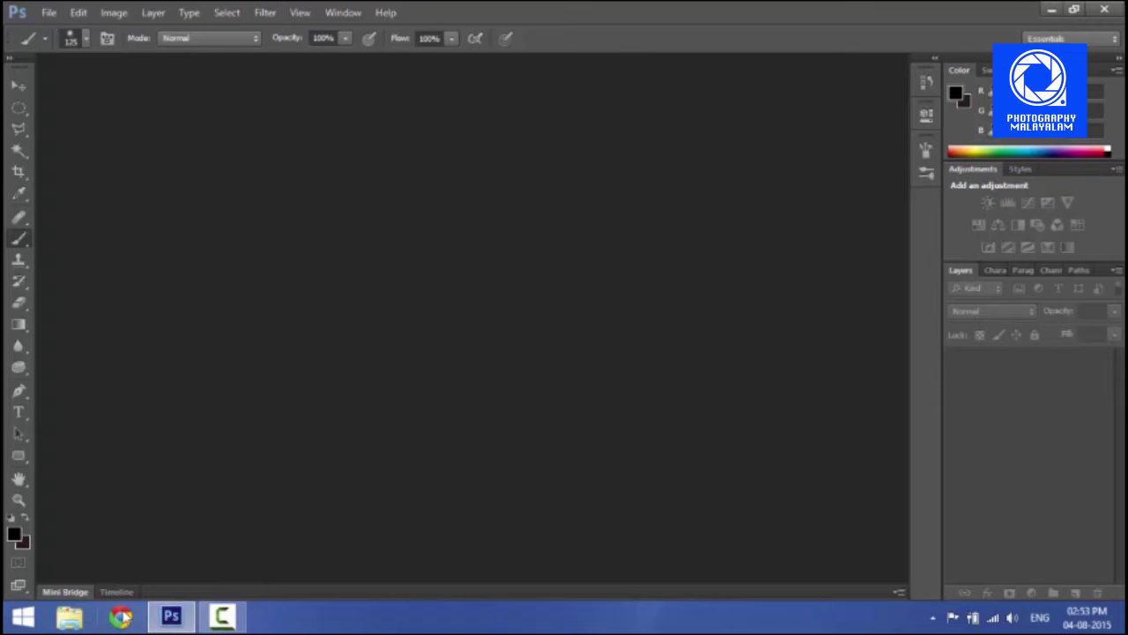
Switch from the empty Photoshop workspace to Google Chrome.
click(119, 621)
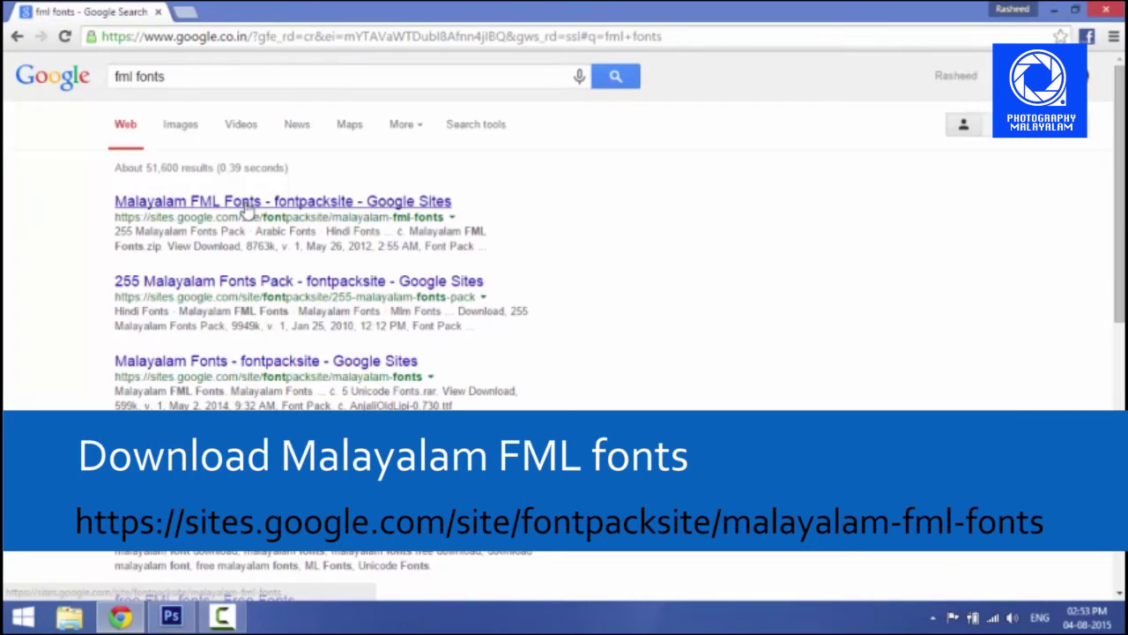
Download Malayalam FML Fonts.zip from the fontpacksite Malayalam FML Fonts page.
click(246, 206)
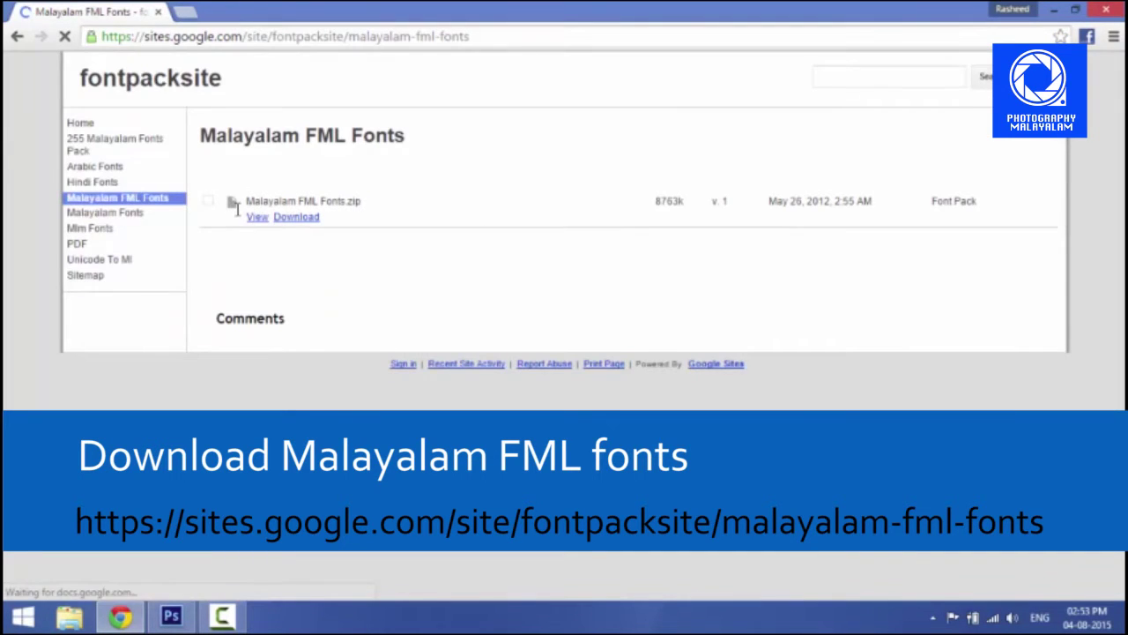
click(206, 204)
click(295, 217)
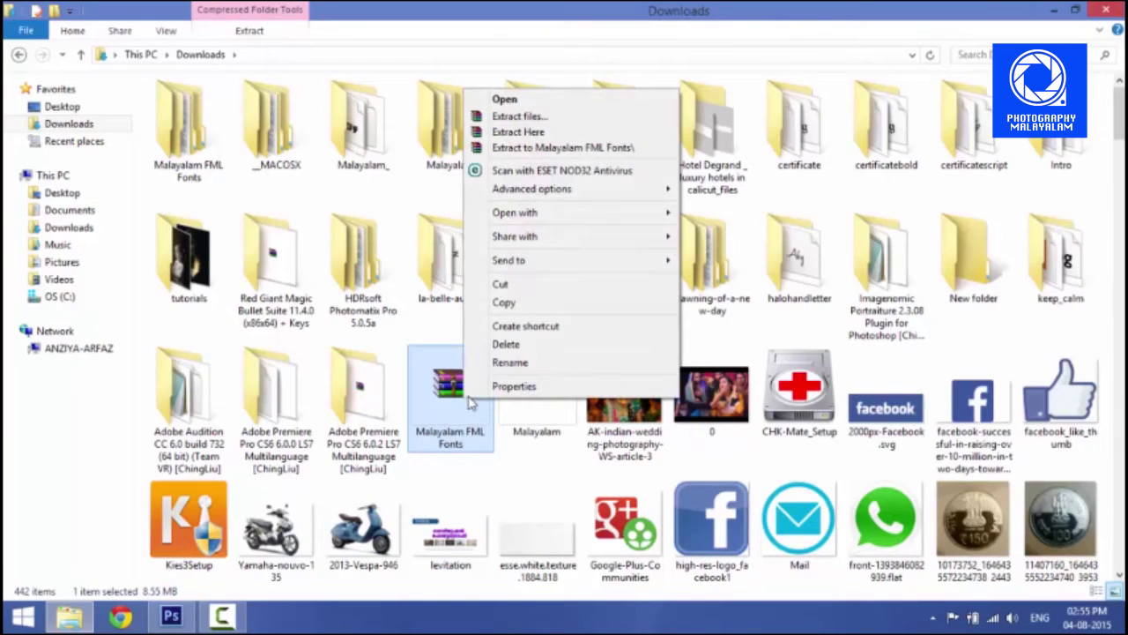
Extract the zip to a Malayalam FML Fonts folder and select all files inside FML_Fonts.
click(599, 147)
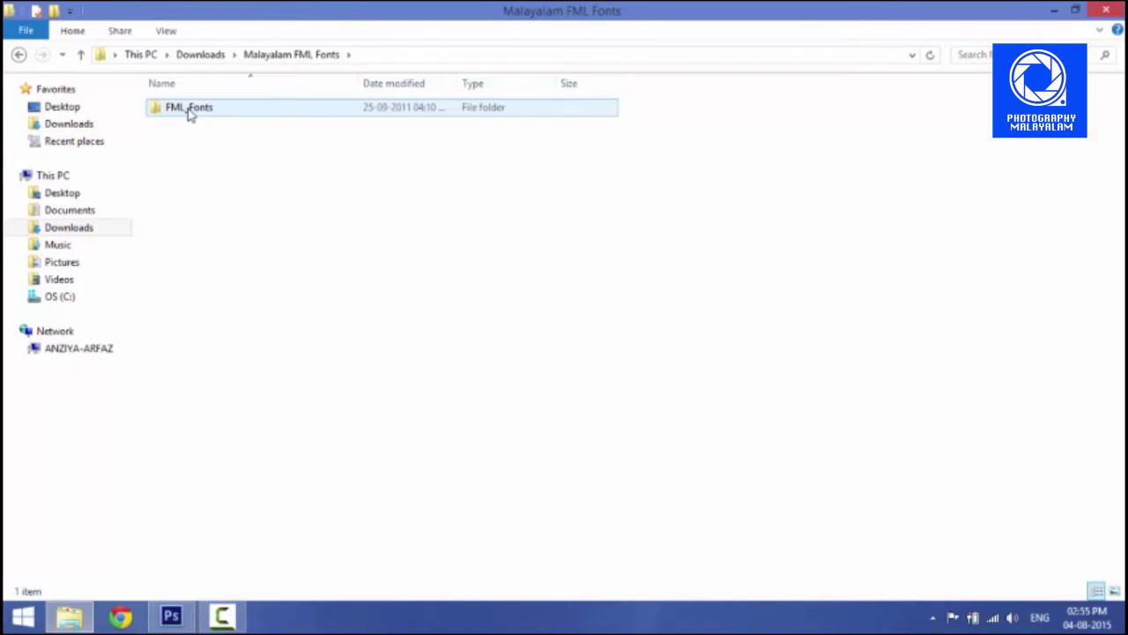
double_click(189, 108)
key(ctrl+a)
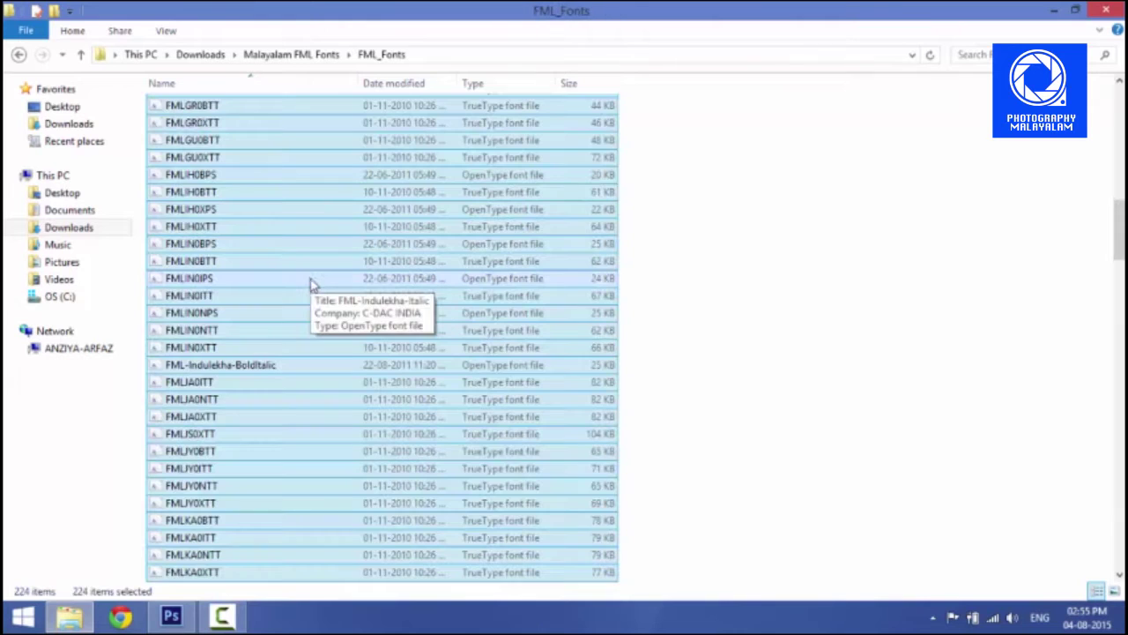
scroll(441, 362, down, 8)
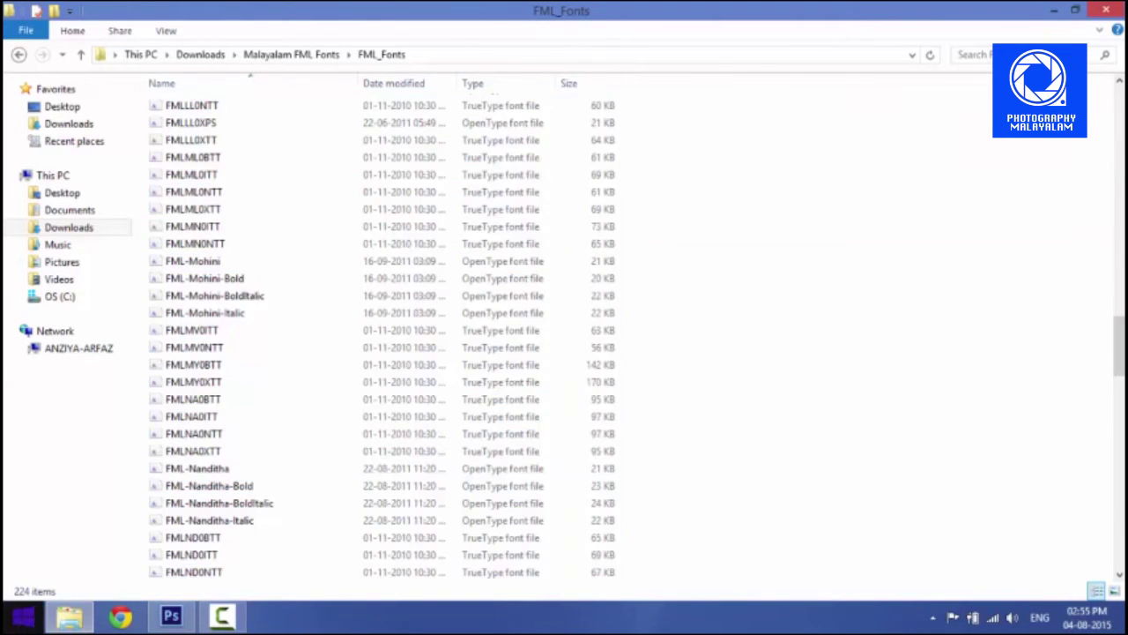
Copy all 224 FML font files and paste them into the Windows Fonts folder.
click(22, 617)
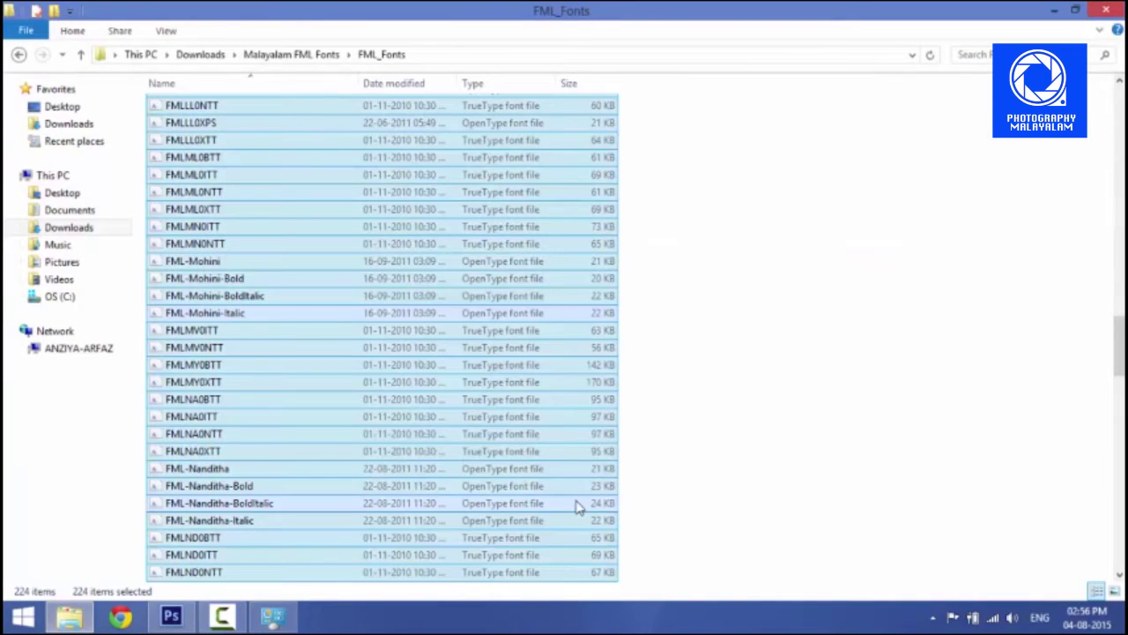
right_click(231, 321)
click(296, 219)
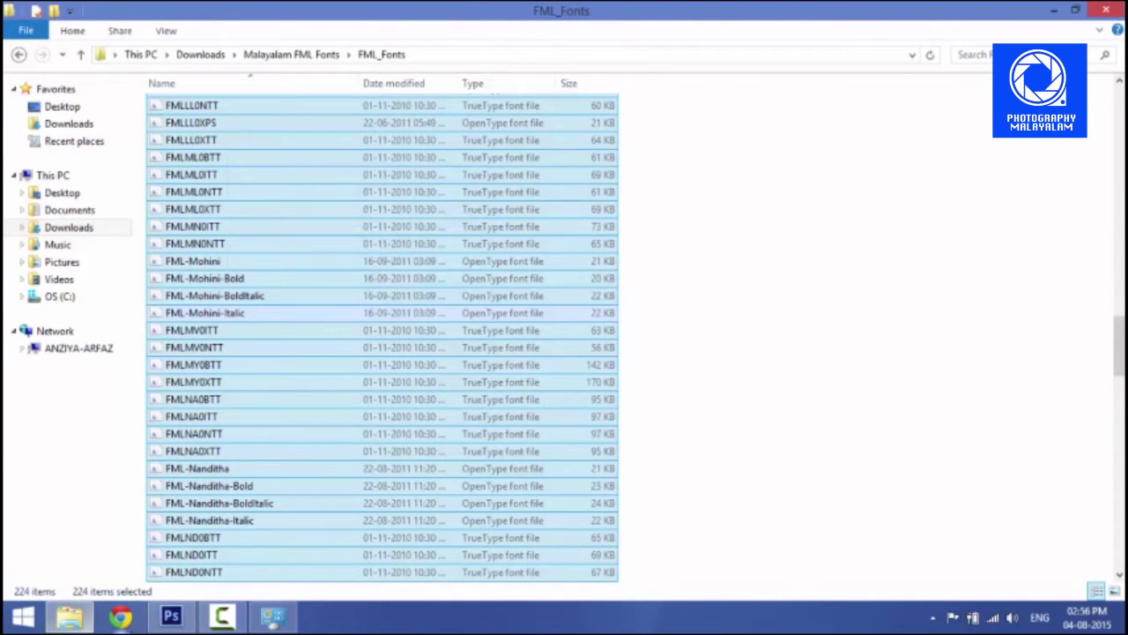
click(275, 617)
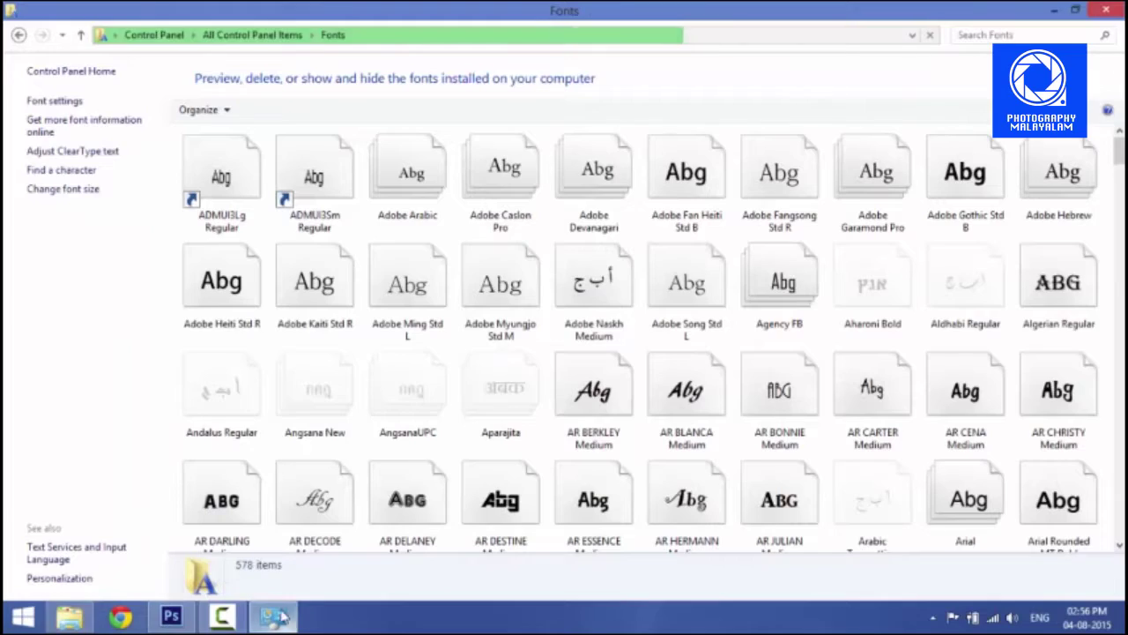
right_click(549, 351)
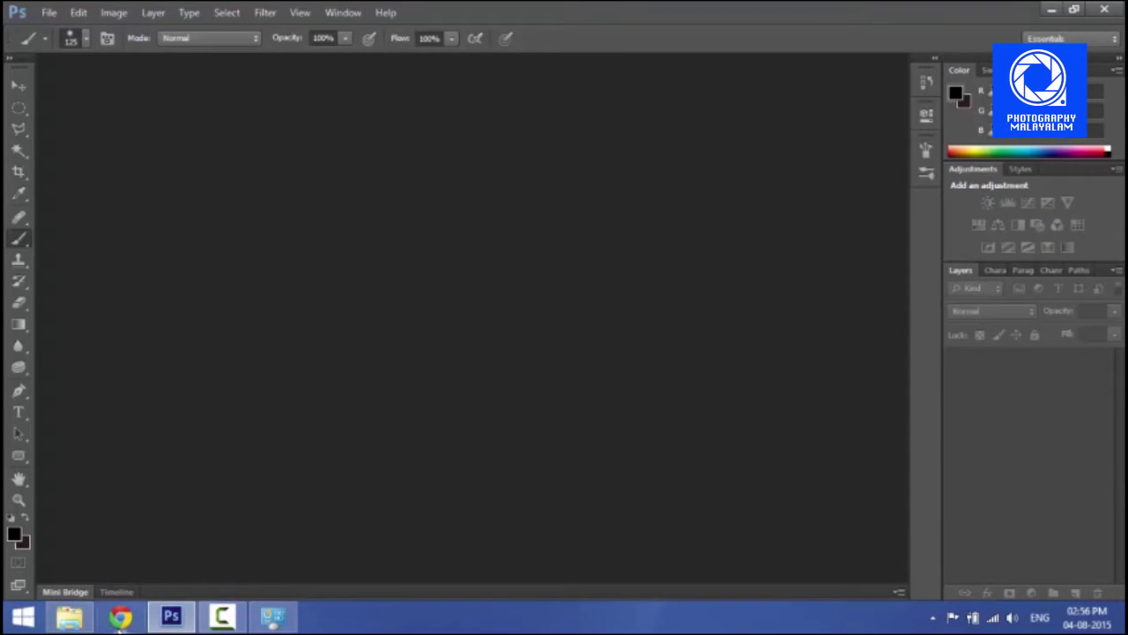
Switch back to Chrome with a new tab showing the Google search page.
click(119, 619)
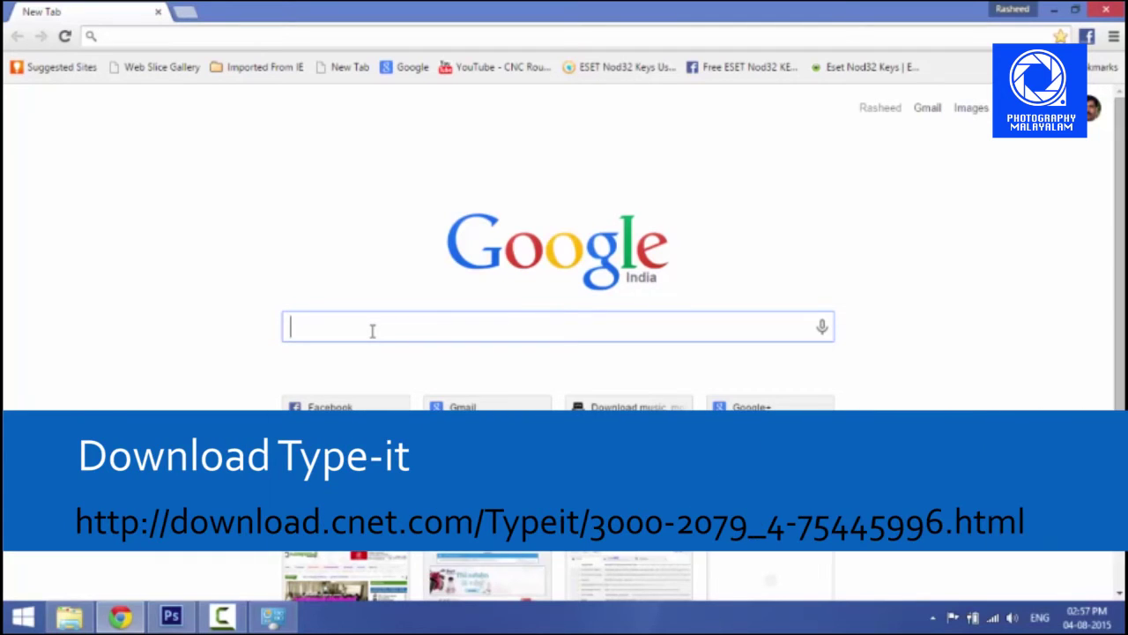
Search 'type it download' and download the Typeit4.9Setup.exe installer from CNET.
text(type it download)
key(Return)
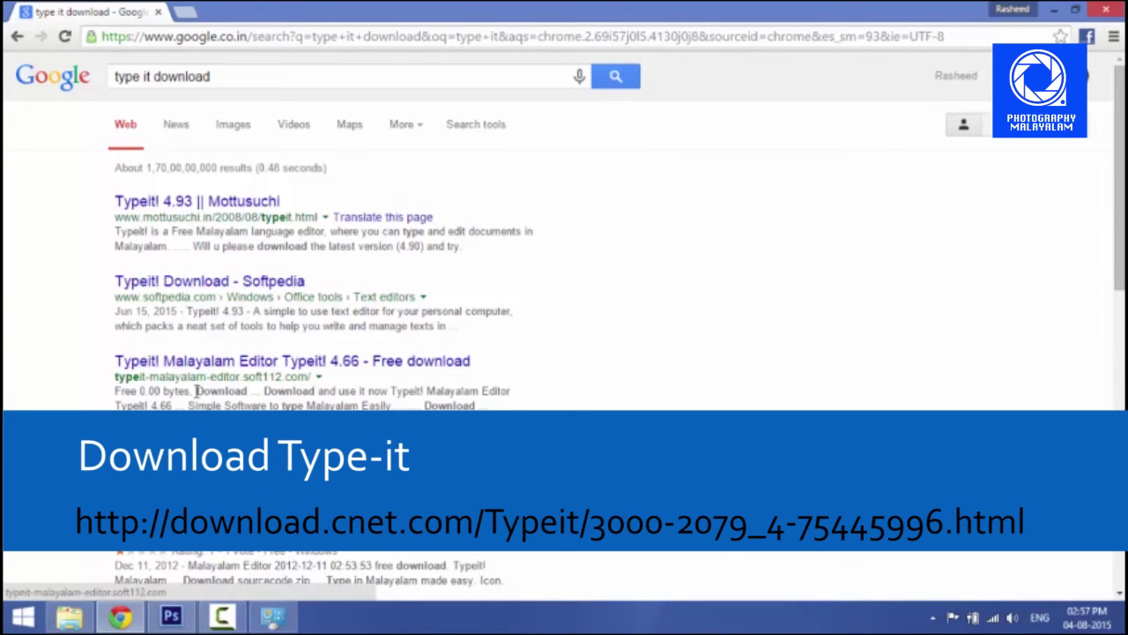
click(234, 203)
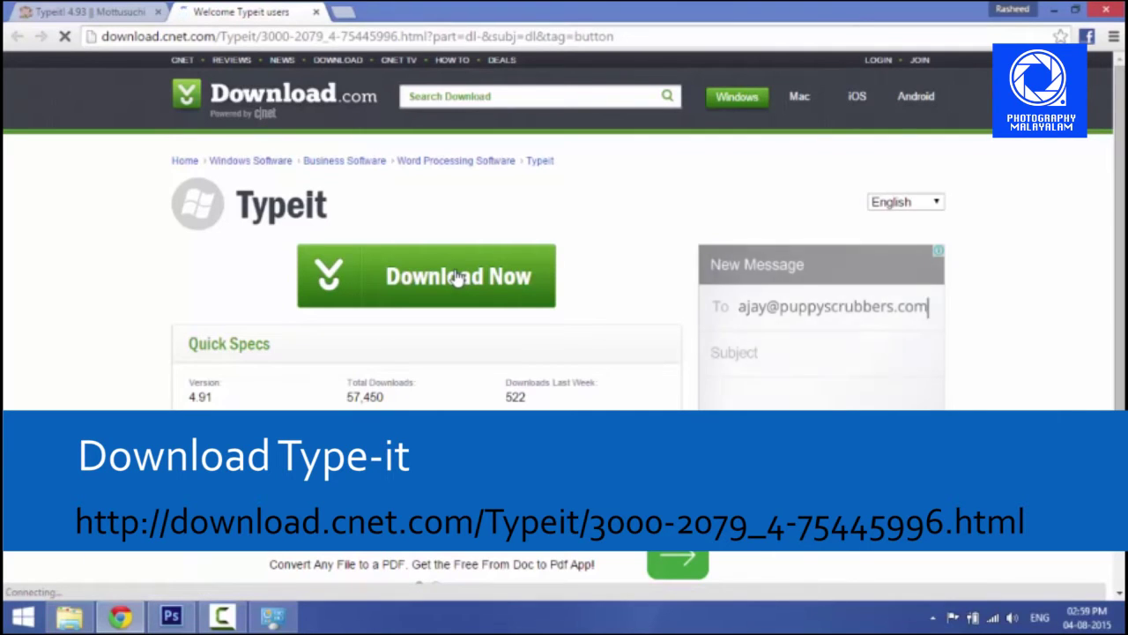
click(437, 279)
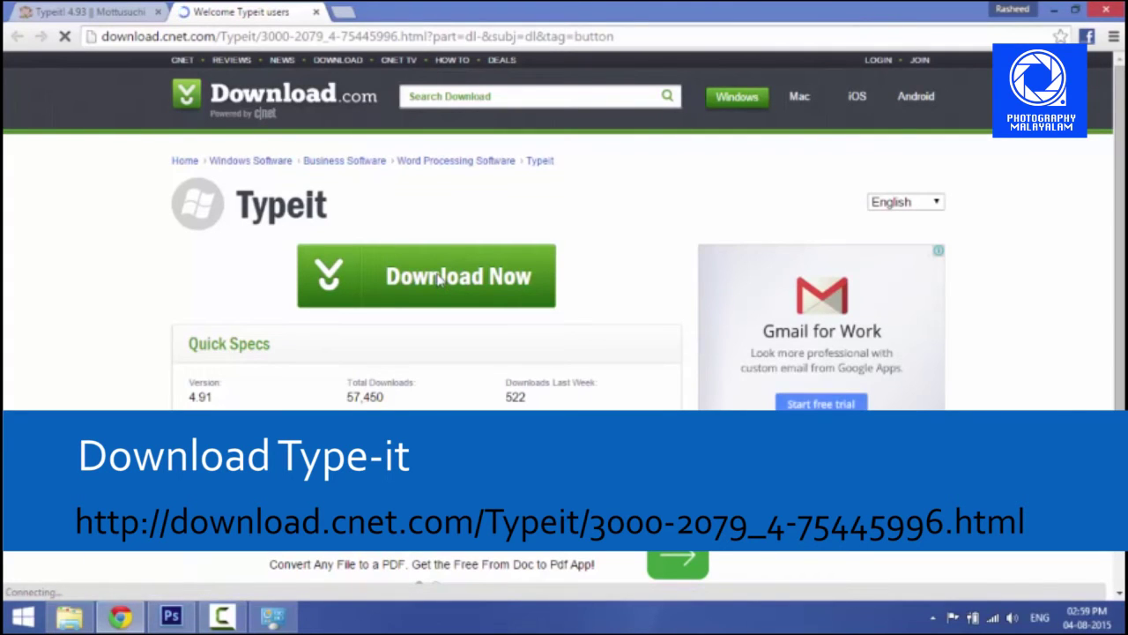
scroll(730, 231, down, 1)
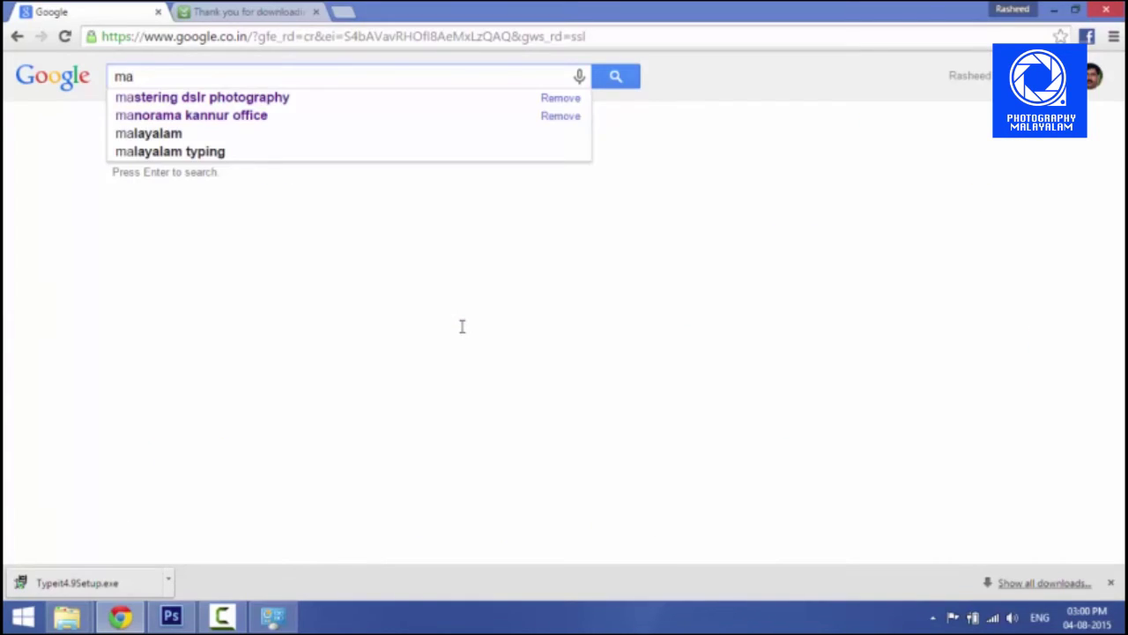
Search 'malayalam input tools' and open the Google Input Tools On Windows page.
text(layalam input too)
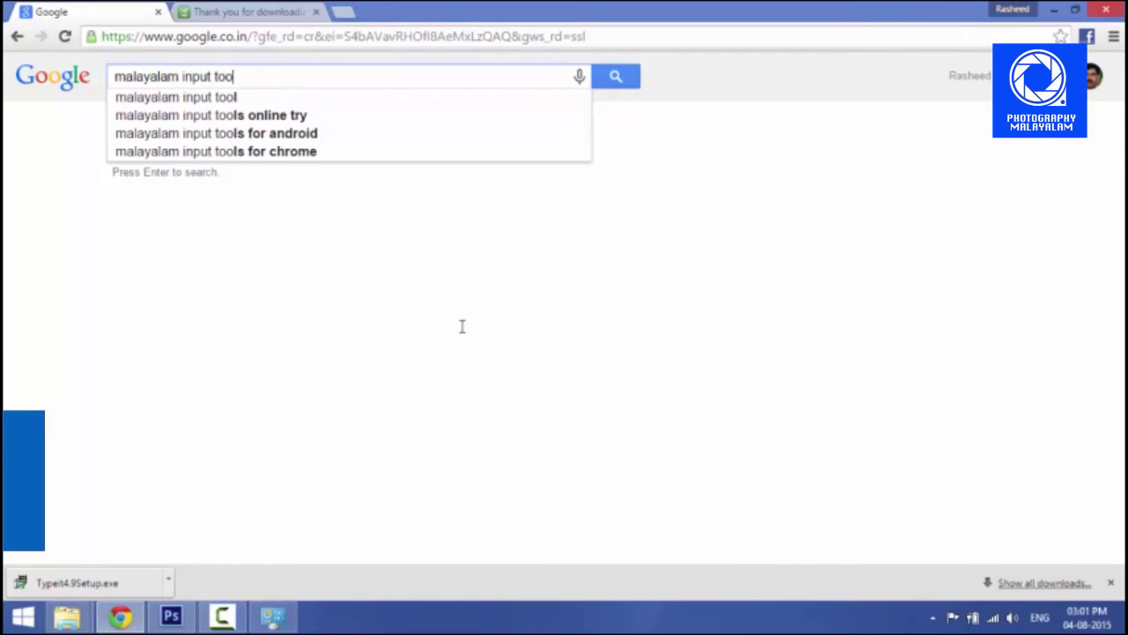
text(ls)
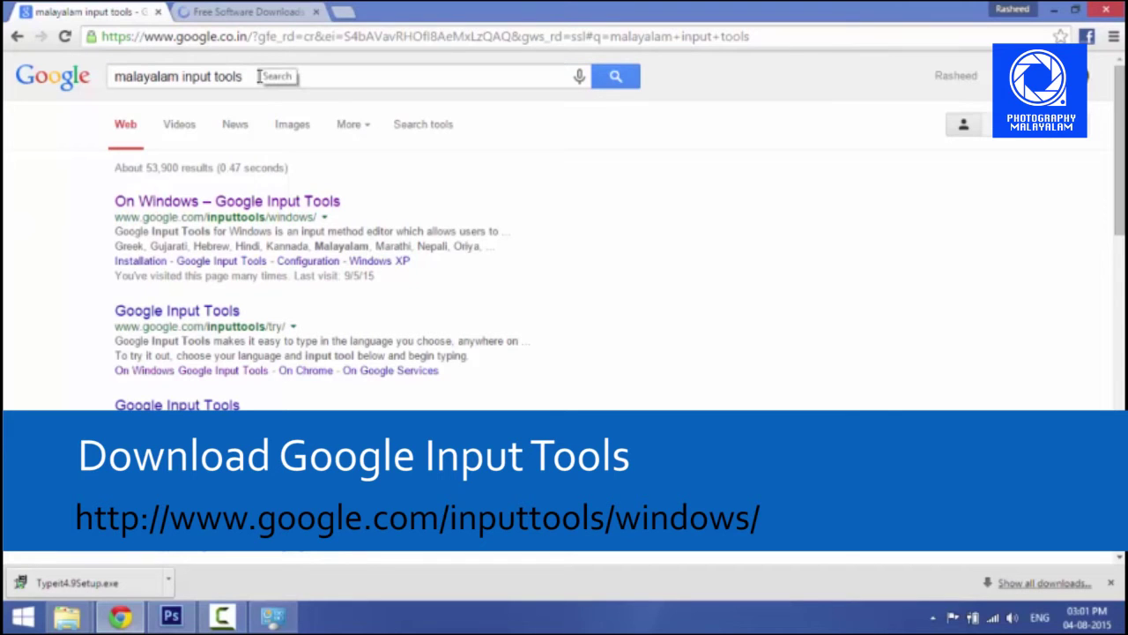
click(258, 203)
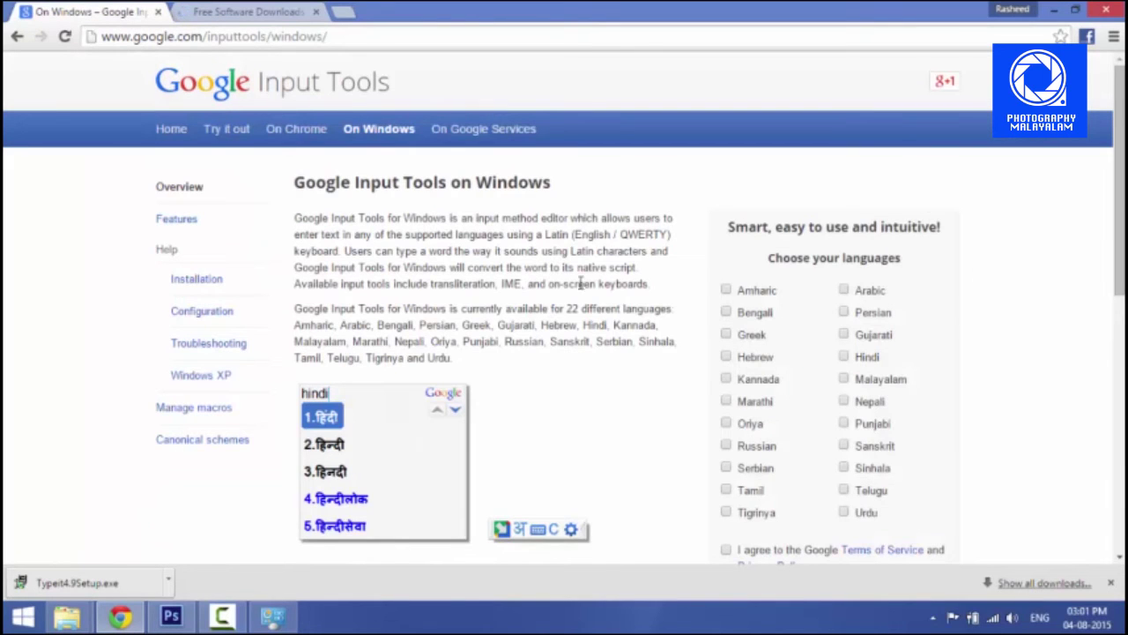
scroll(586, 265, down, 2)
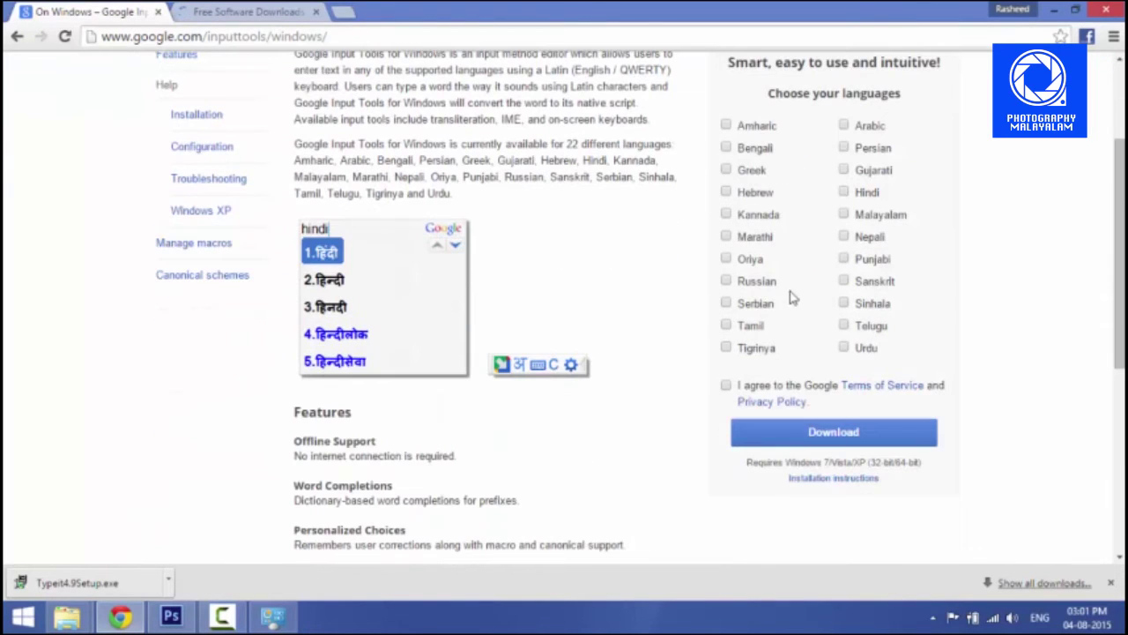
Choose Malayalam, accept the terms, download InputToolsSetup (1).exe and show it in Downloads.
click(844, 217)
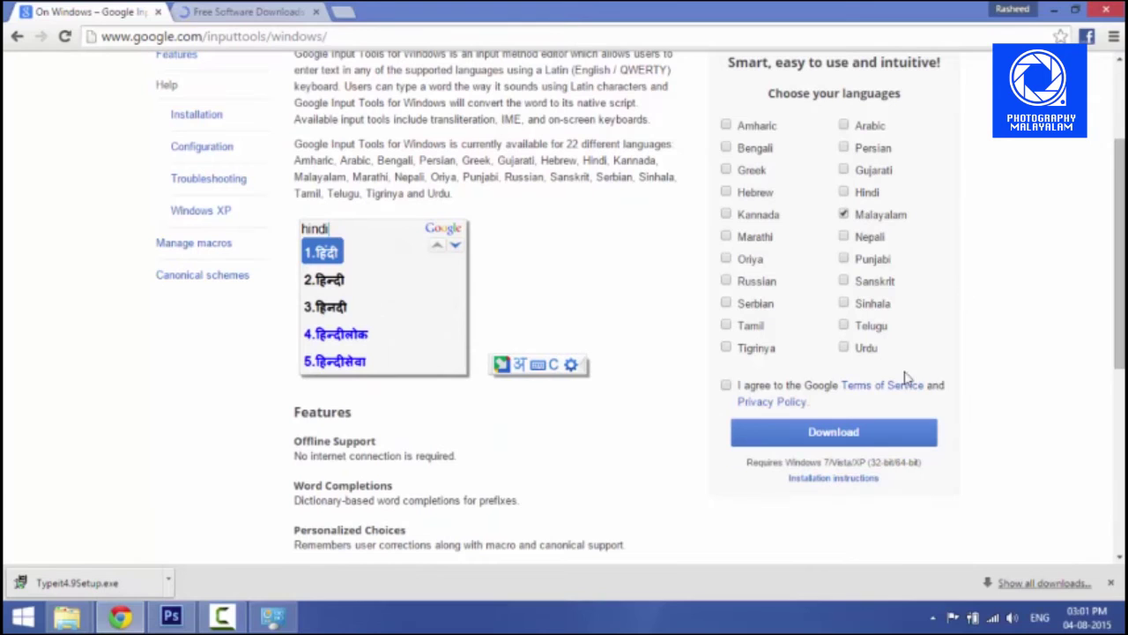
click(726, 387)
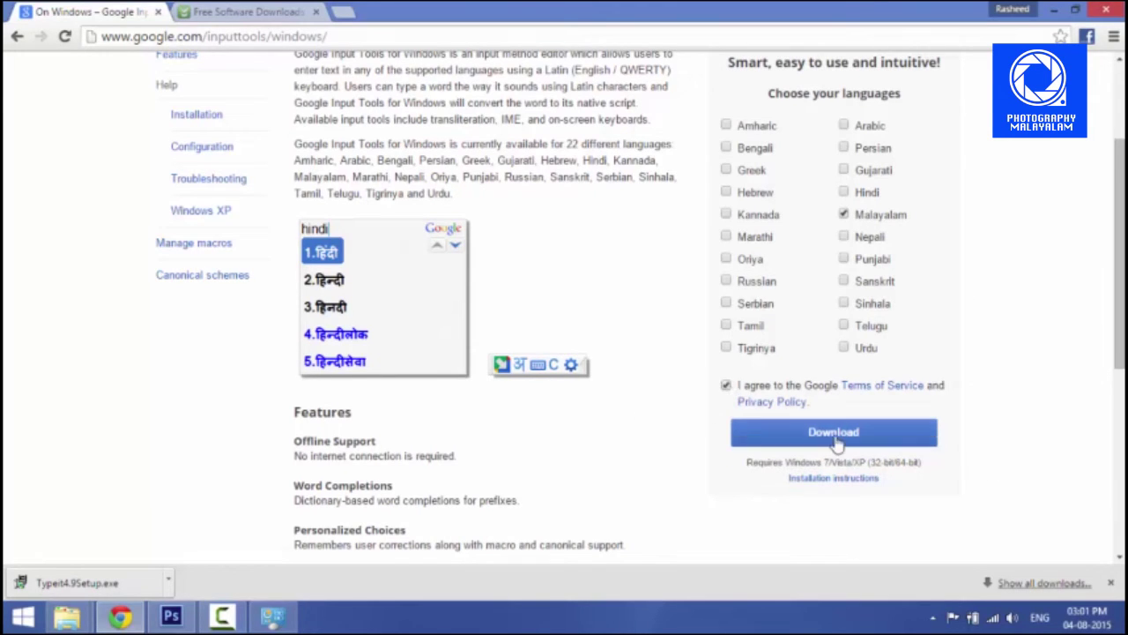
click(765, 439)
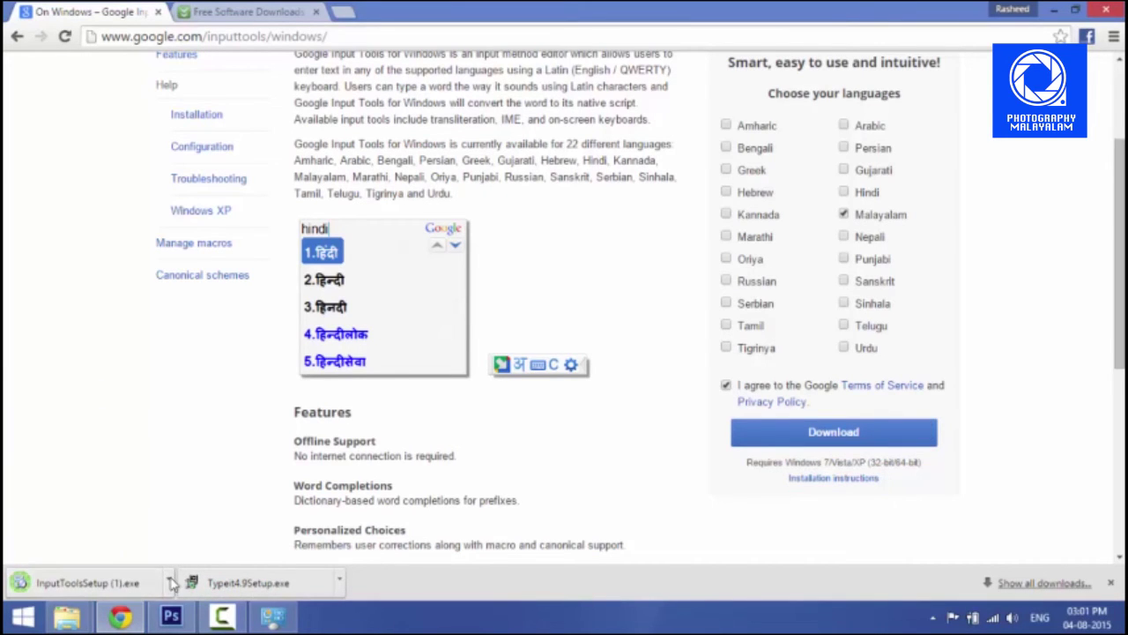
click(168, 582)
click(224, 527)
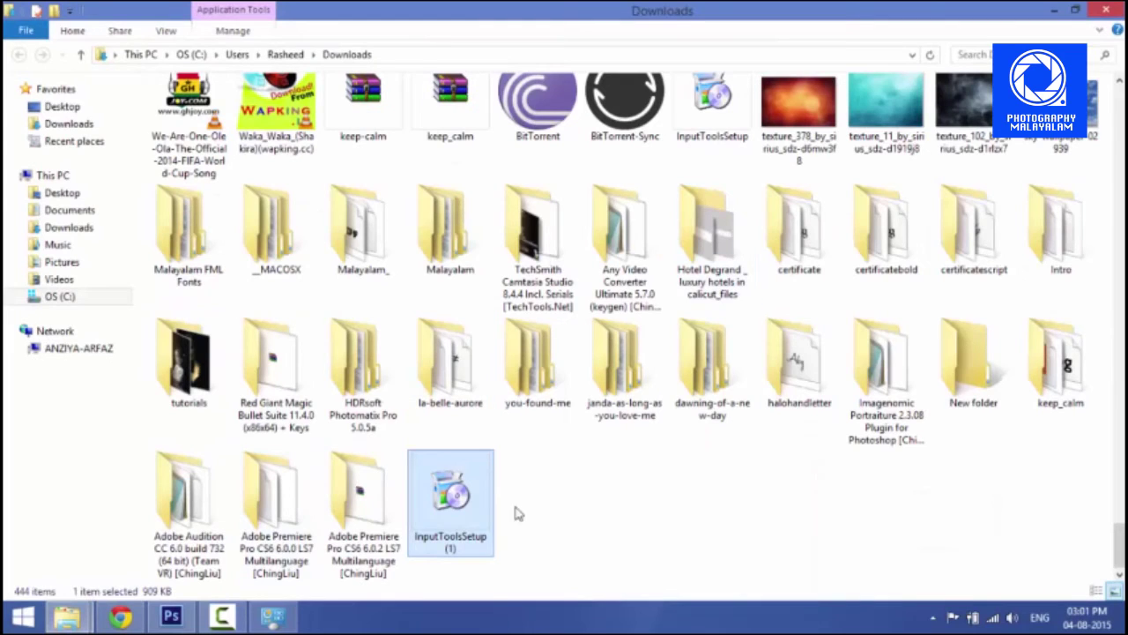
double_click(470, 498)
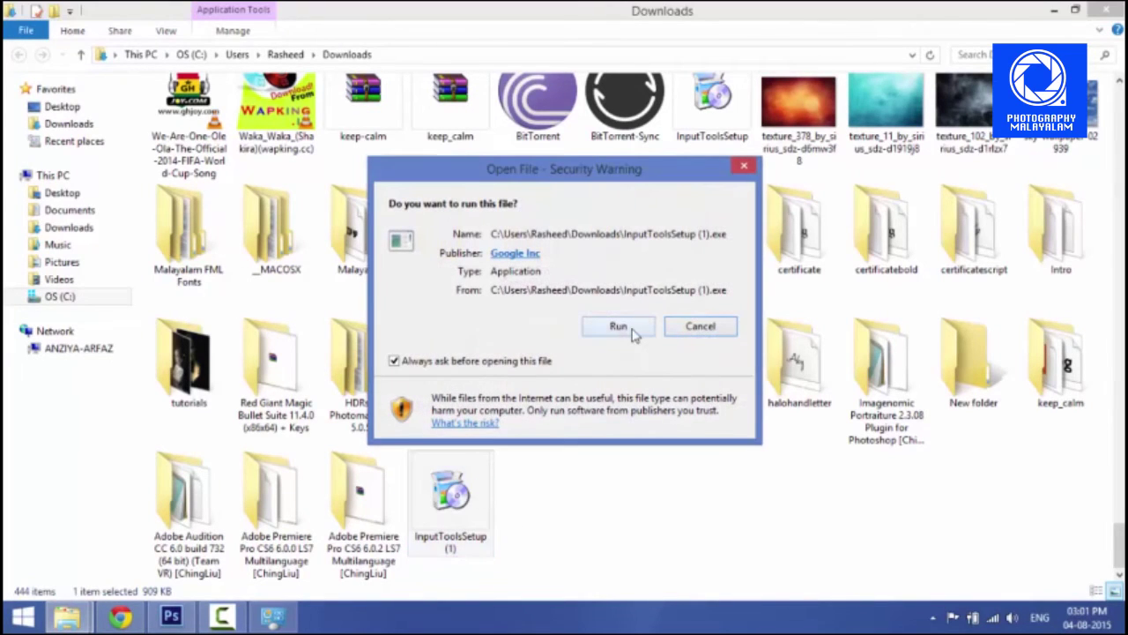
click(701, 326)
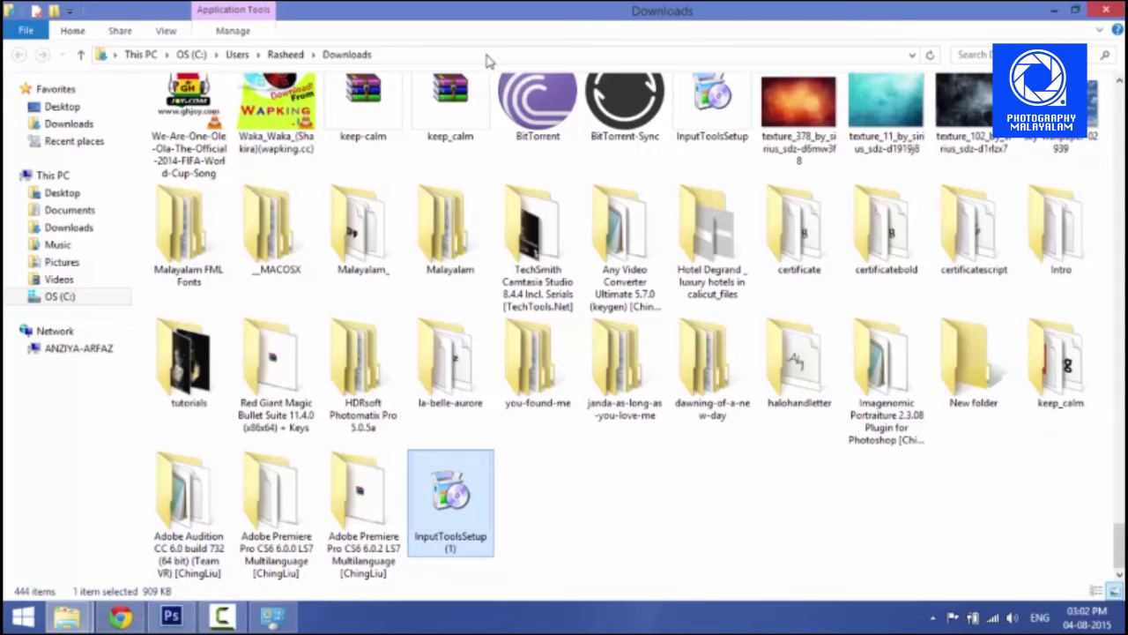
click(451, 384)
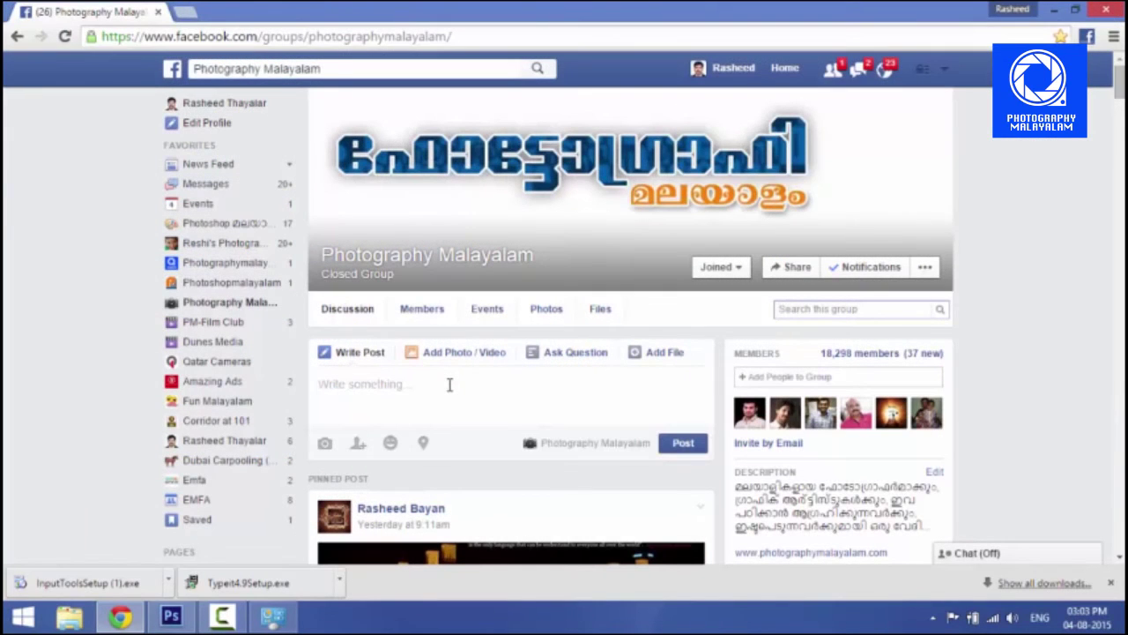
Switch input to Malayalam Google Input Tools and type the Malayalam post draft.
click(1039, 618)
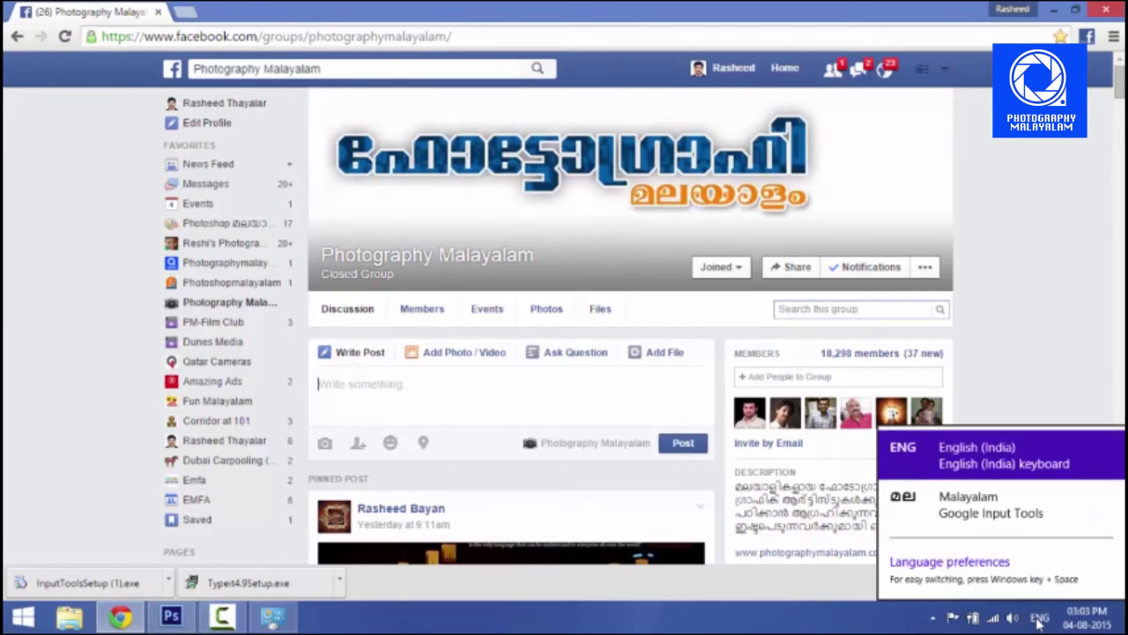
click(967, 504)
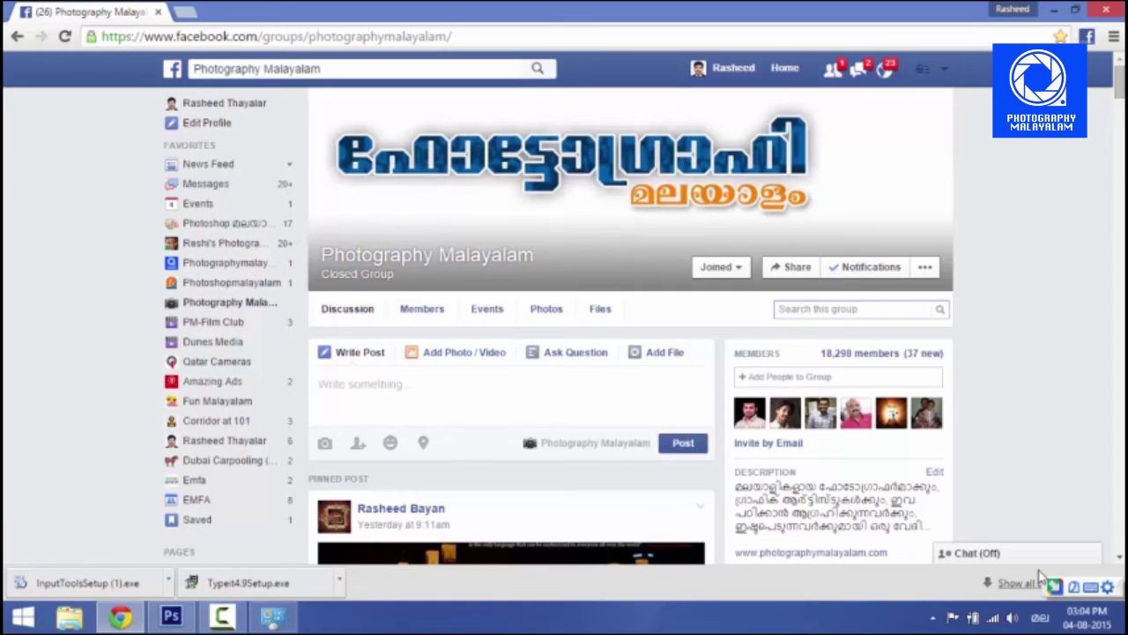
text(ma)
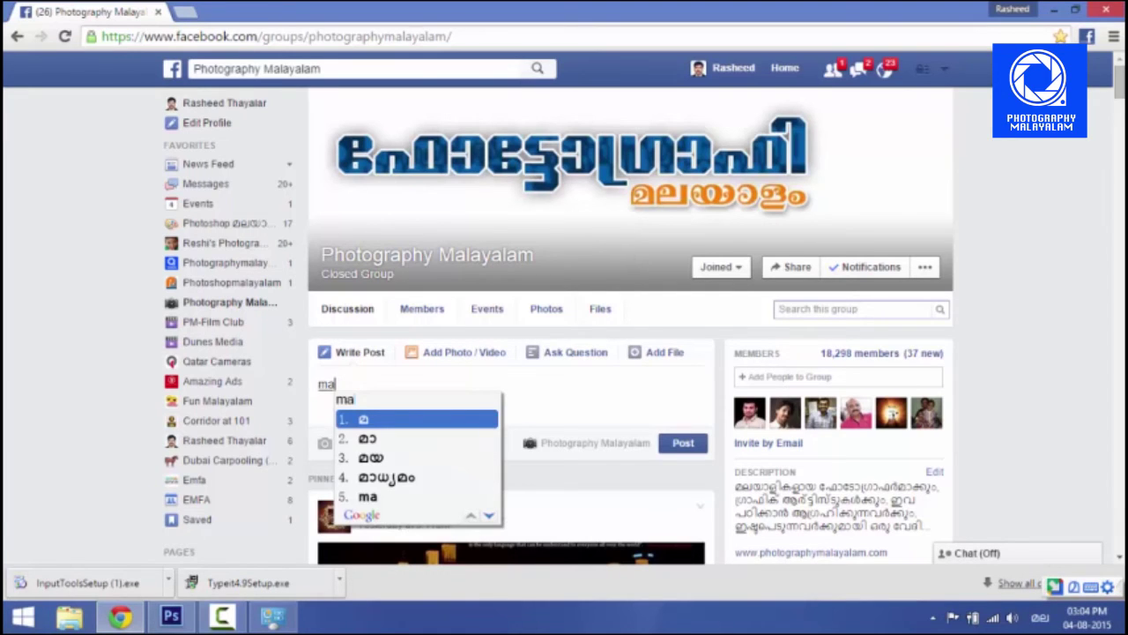
text(layalam taip)
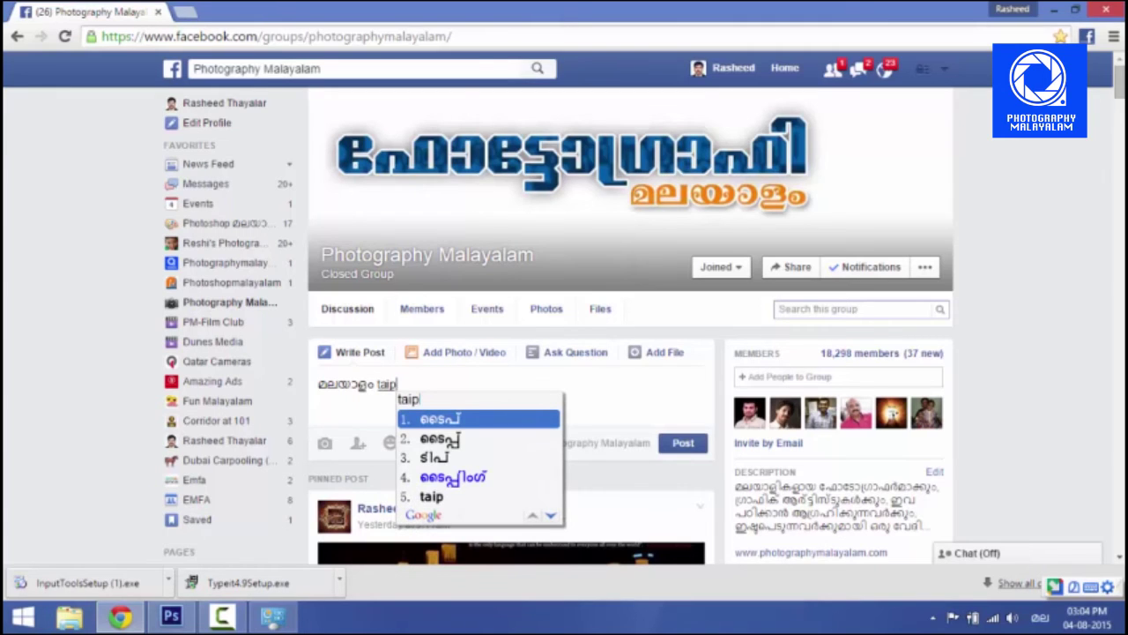
text( cheythu t)
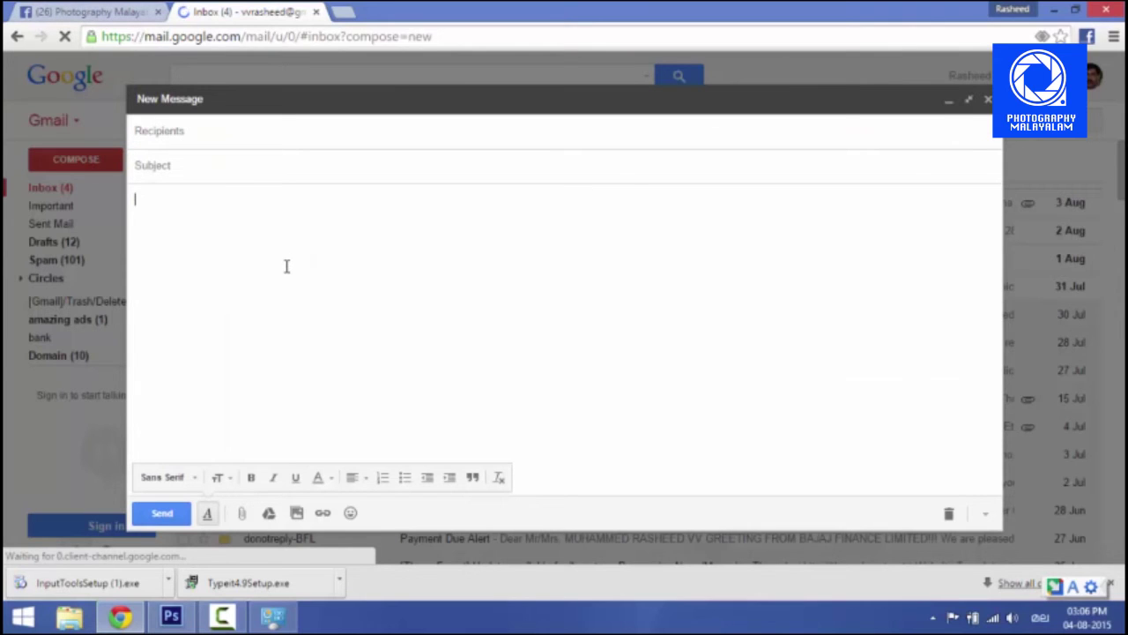
text(ഫോട്ടോഗ്രാഫി മലയാളം)
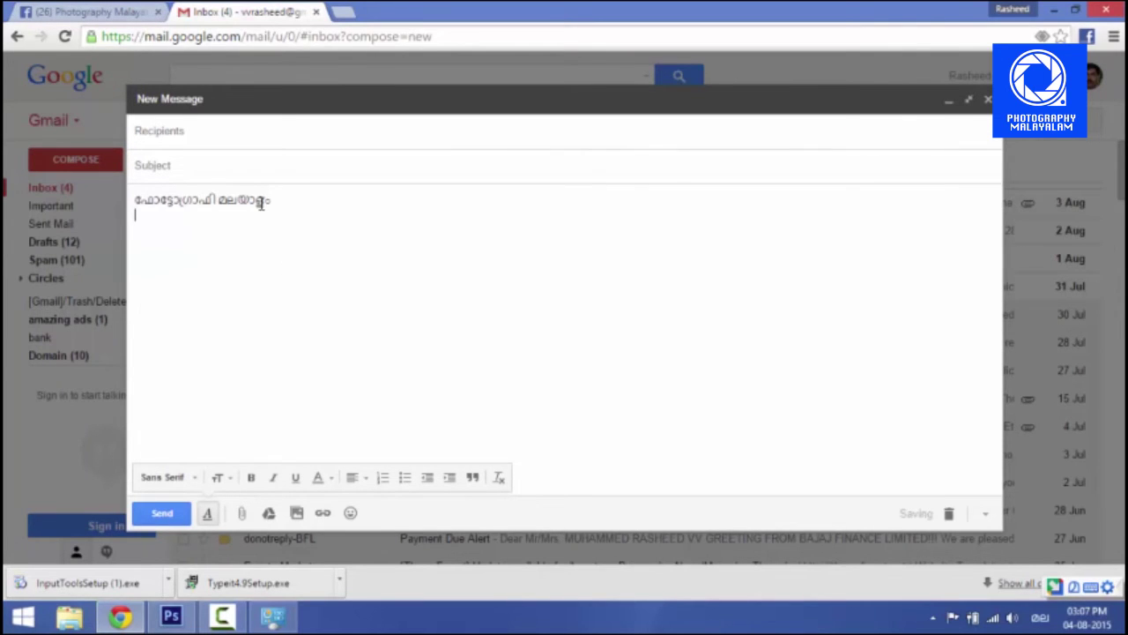
Select the three-line Malayalam draft in the group post box and copy it.
click(119, 14)
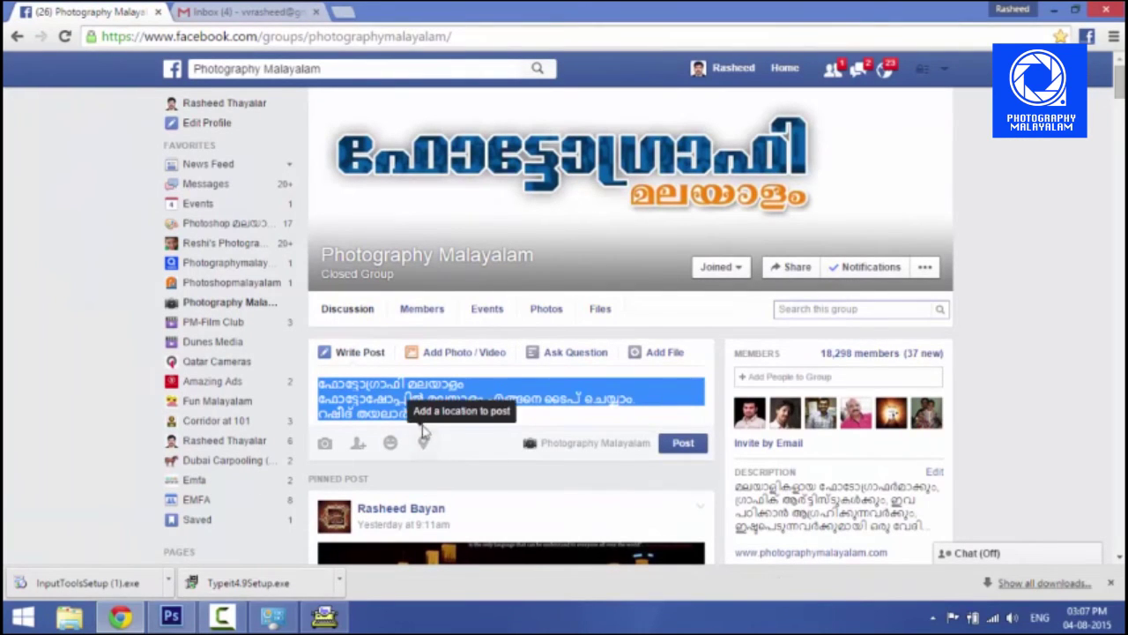
drag(409, 414, 295, 385)
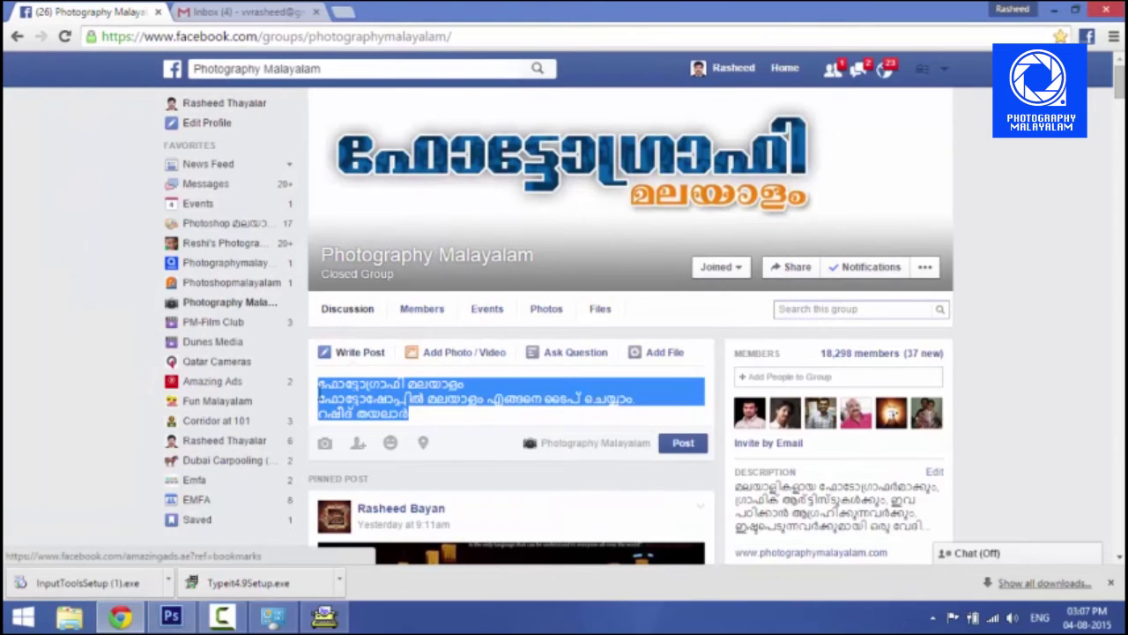
right_click(383, 398)
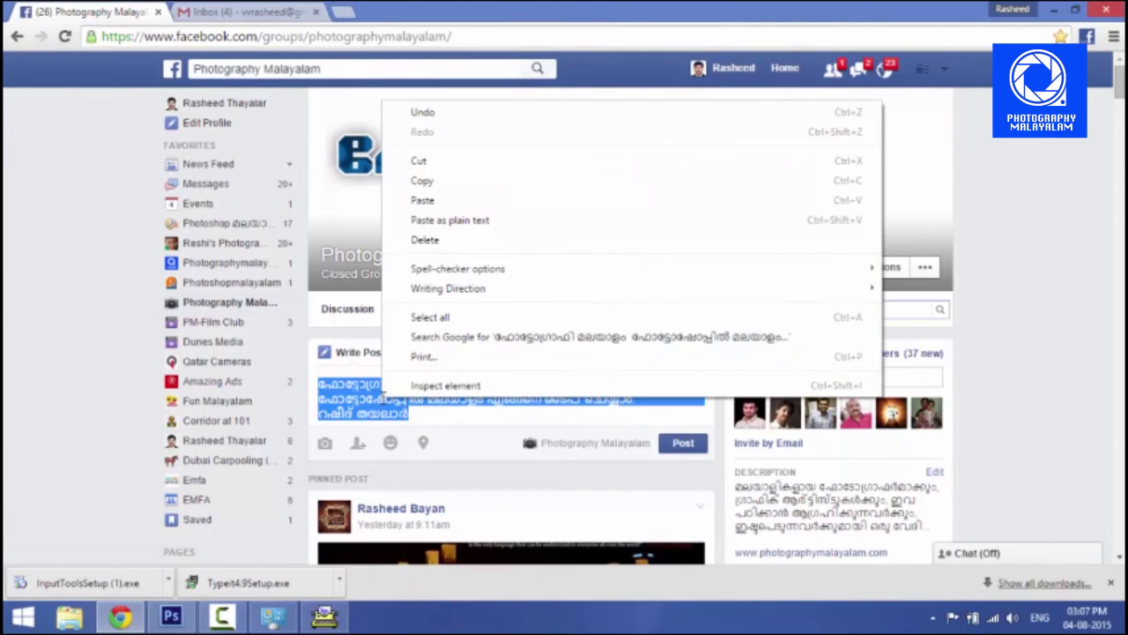
click(467, 183)
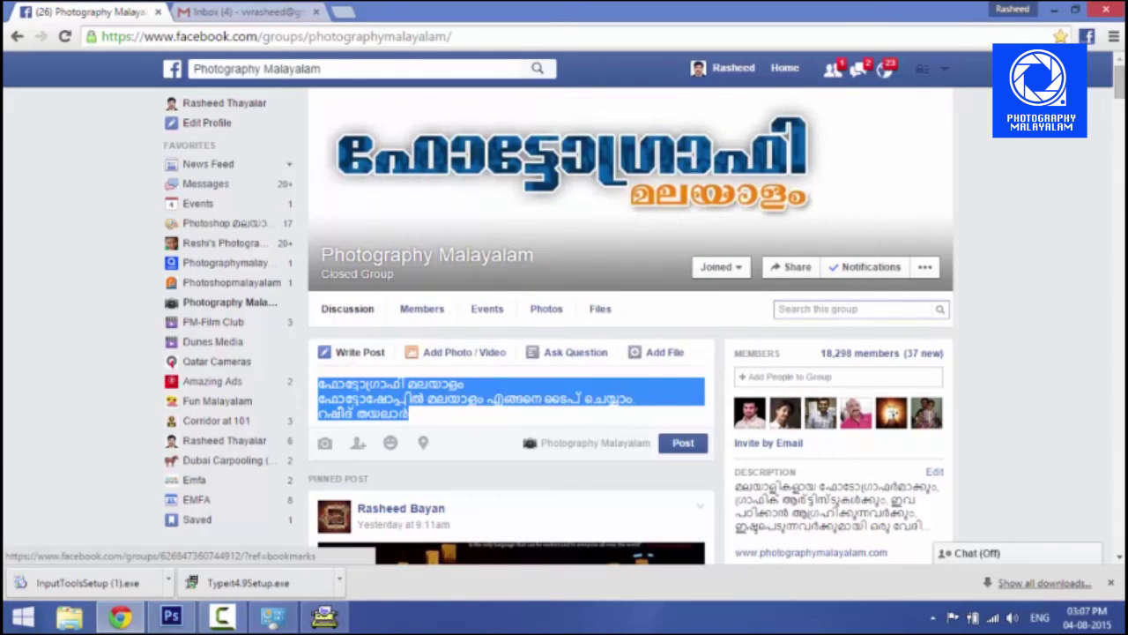
Paste the copied Malayalam text into TypeIt as Unicode.
click(325, 617)
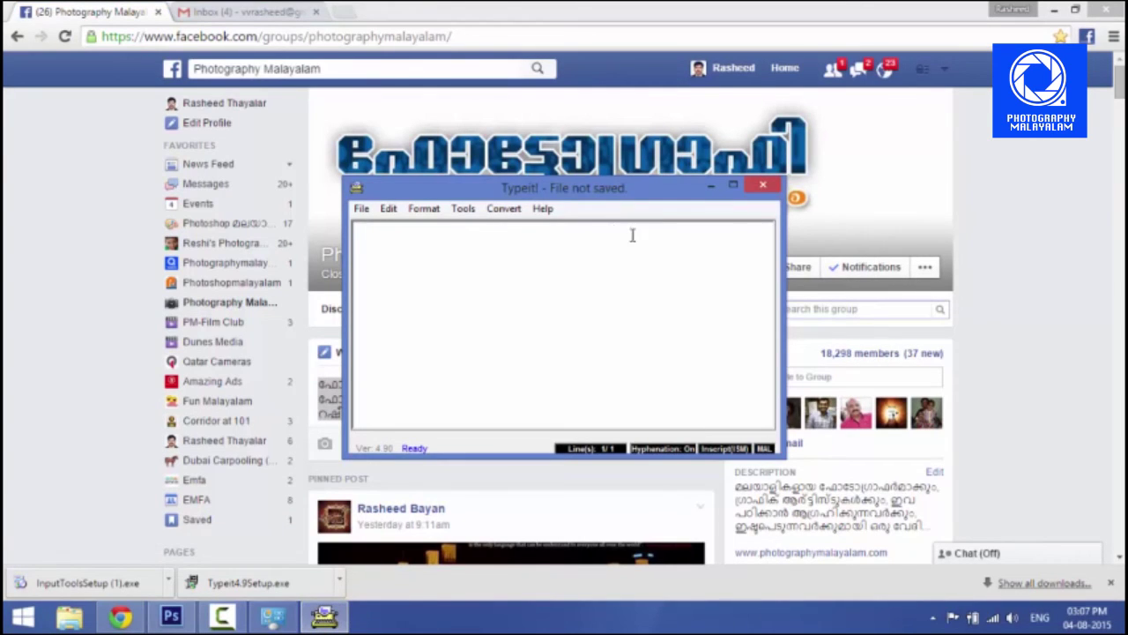
click(504, 211)
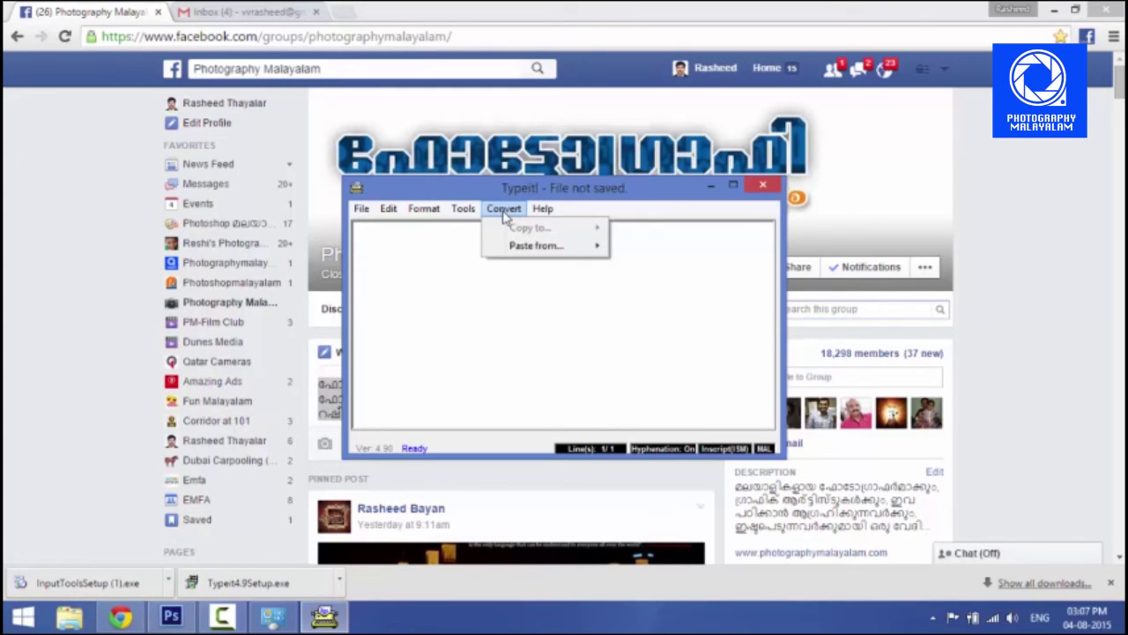
mouse_move(525, 249)
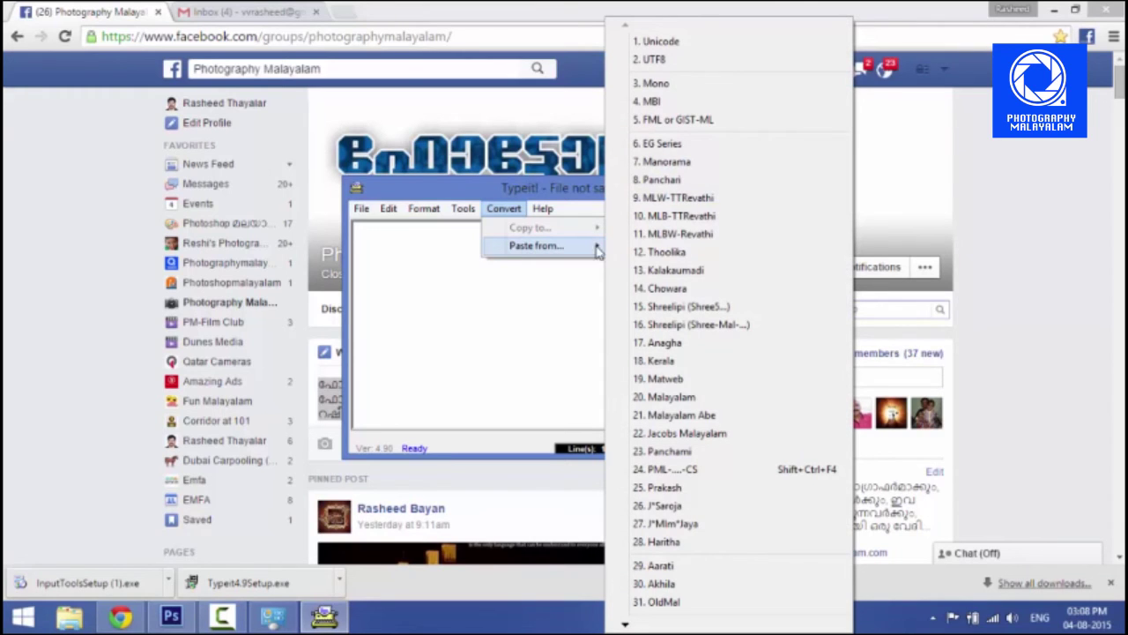
click(683, 40)
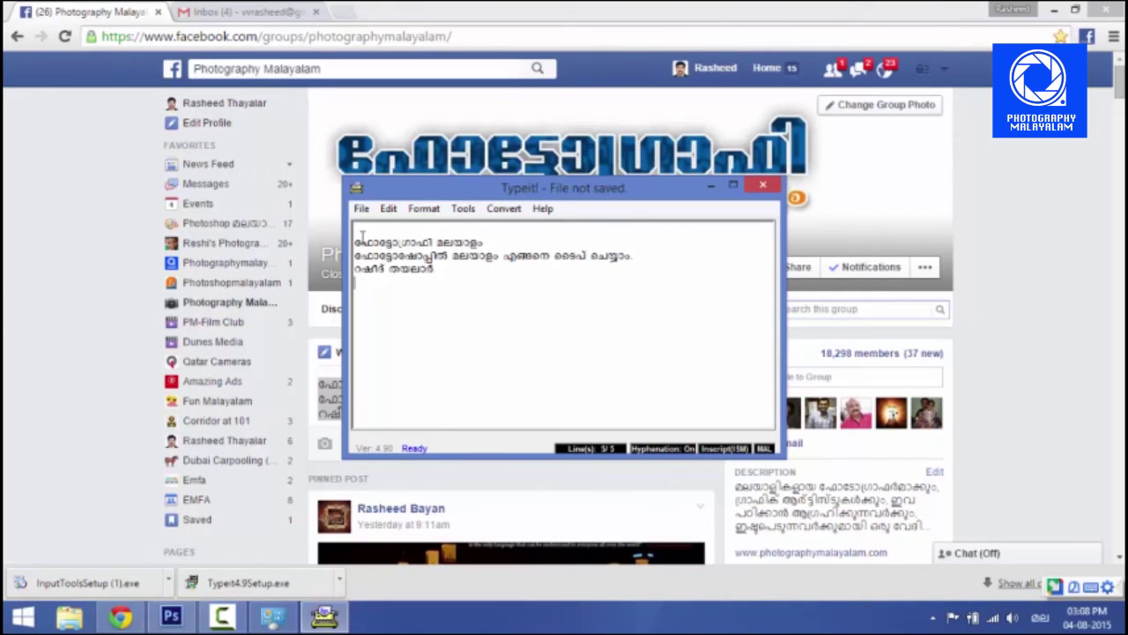
scroll(462, 296, down, 1)
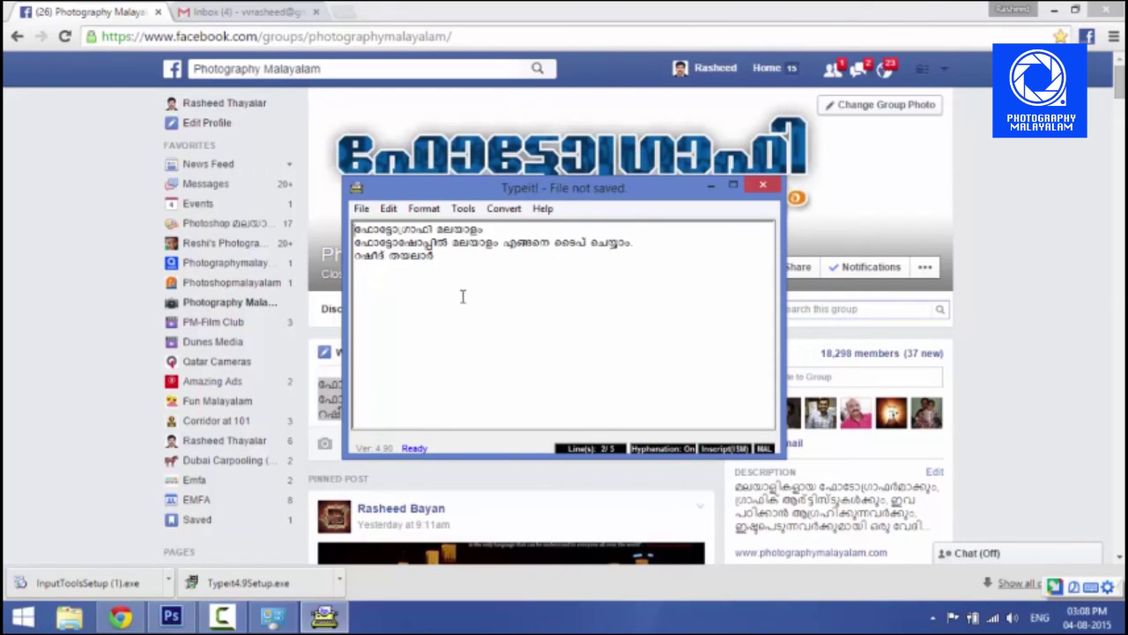
Select all the pasted text and copy it converted to FML encoding.
key(ctrl+a)
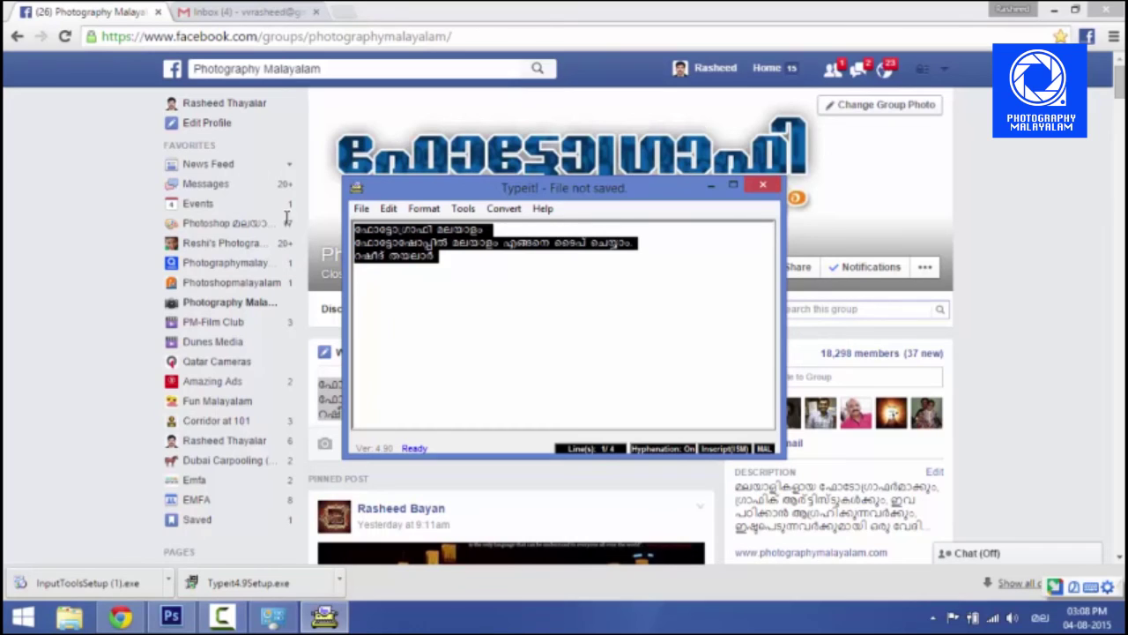
click(504, 209)
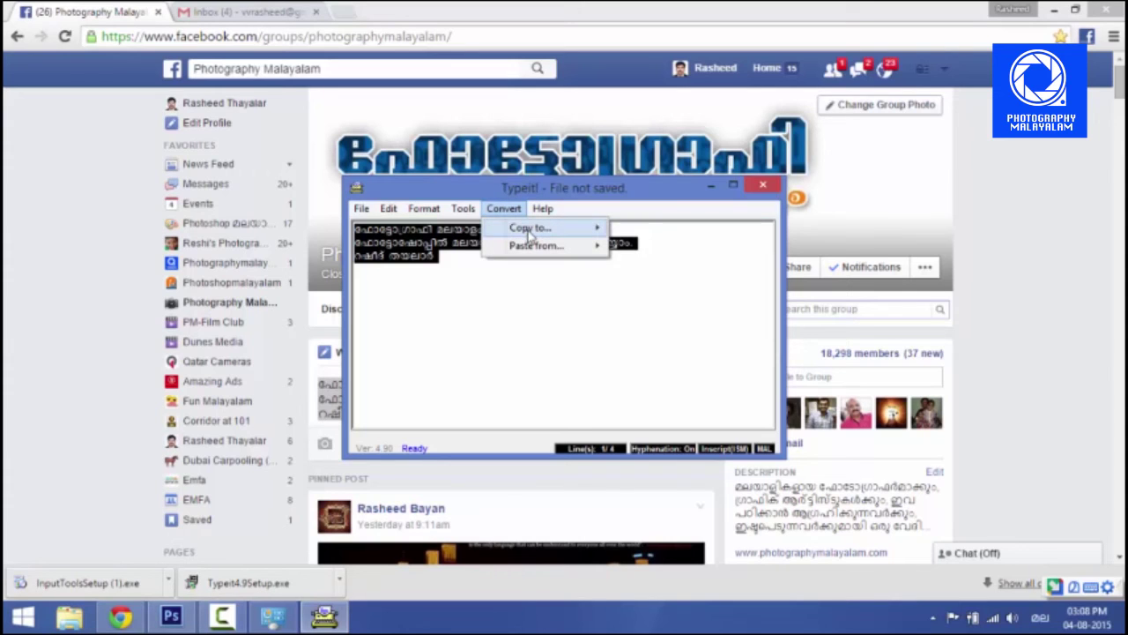
mouse_move(529, 227)
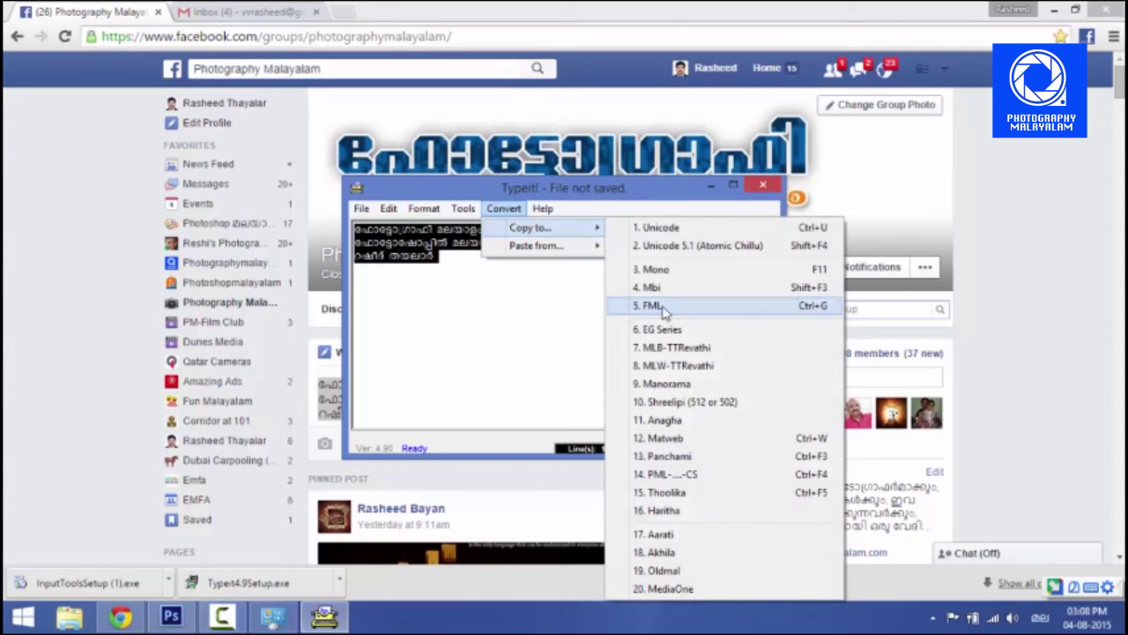
click(652, 306)
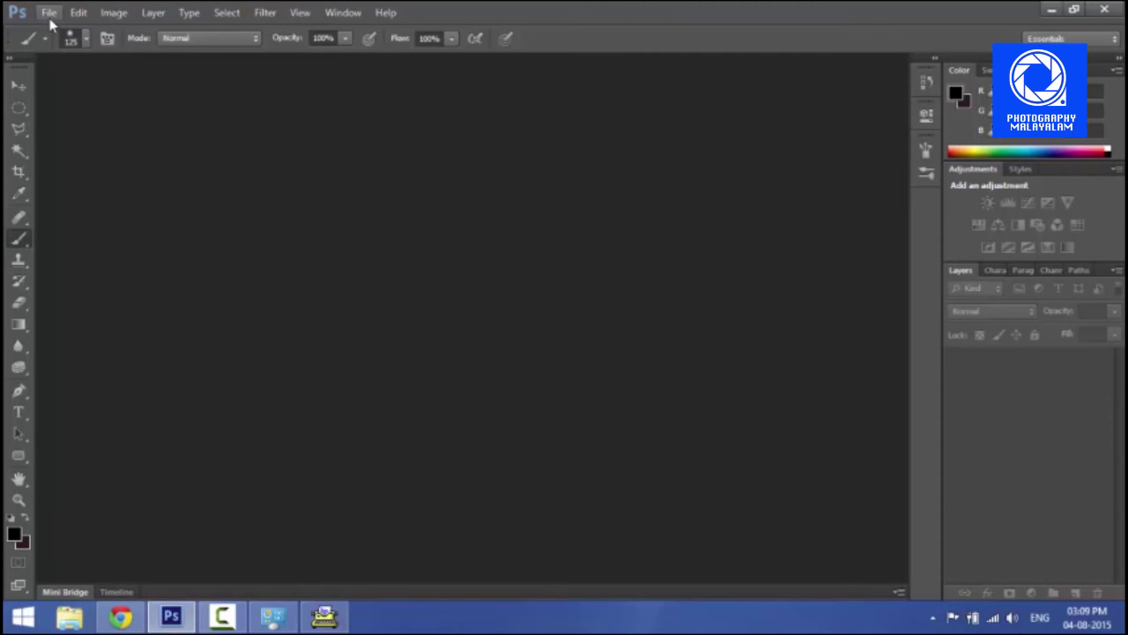
Create document Untitled-1, add a Horizontal Type layer and paste the FML-encoded text into it.
click(49, 14)
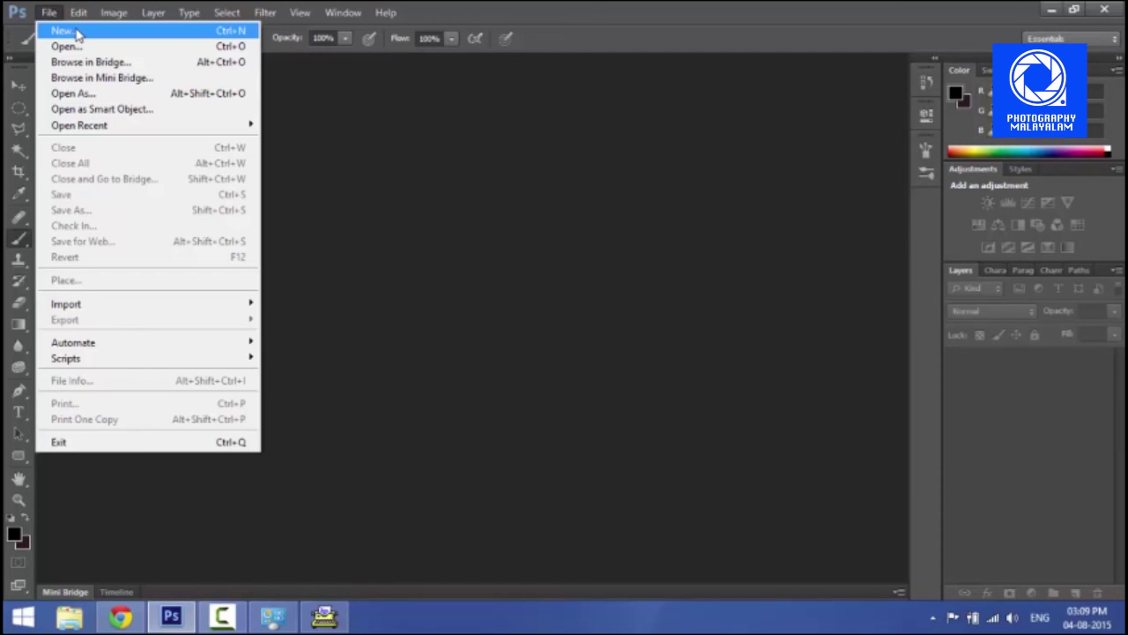
click(78, 32)
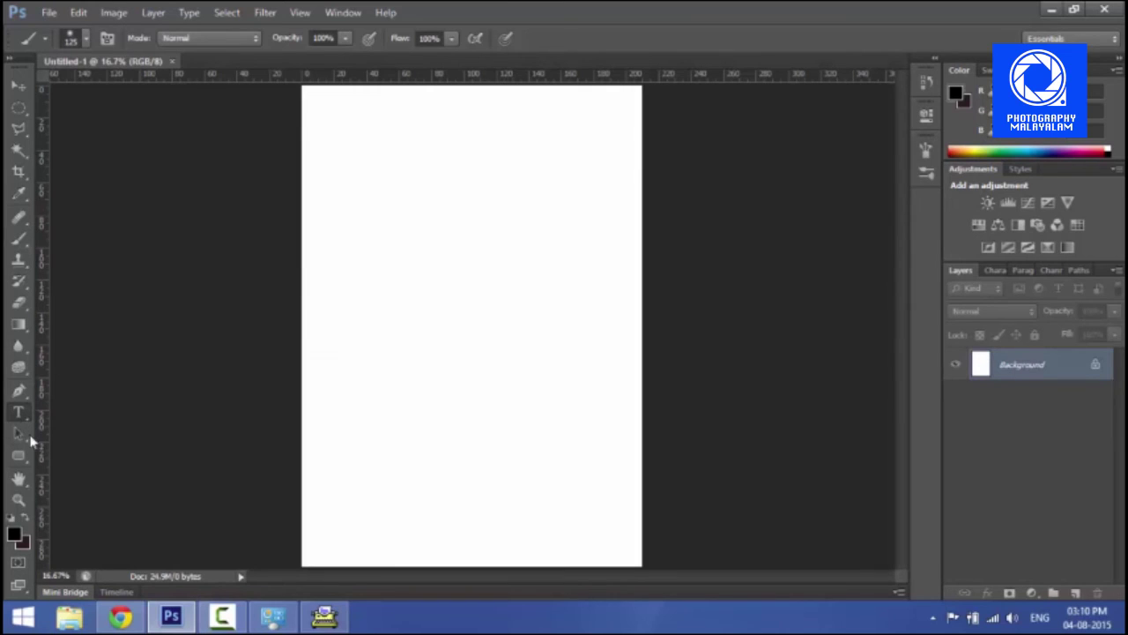
click(19, 412)
click(344, 244)
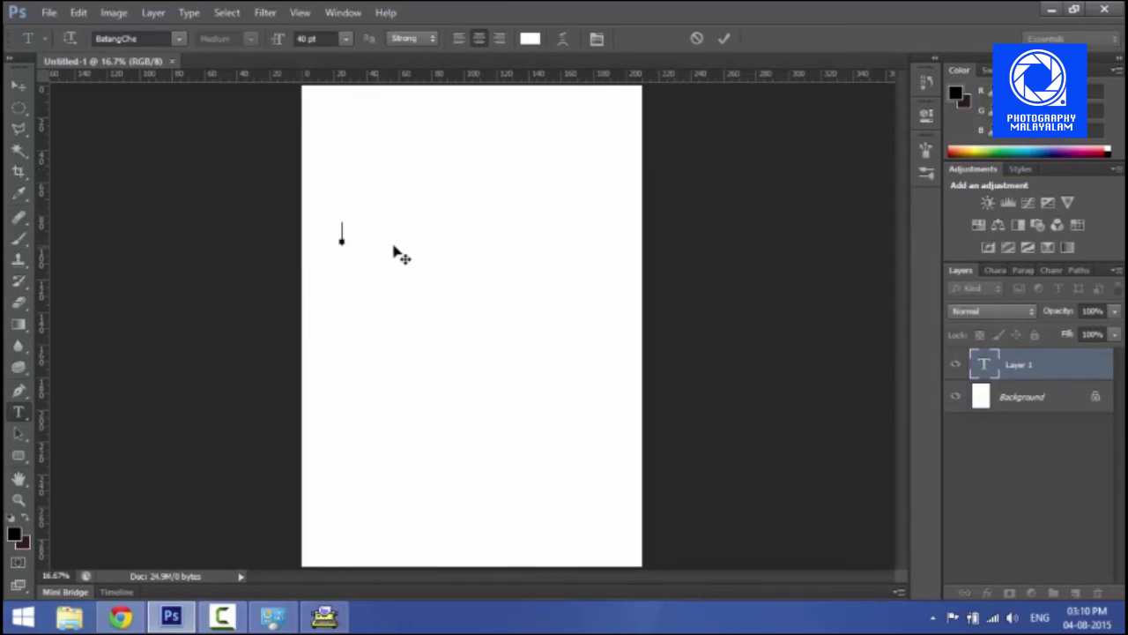
click(78, 12)
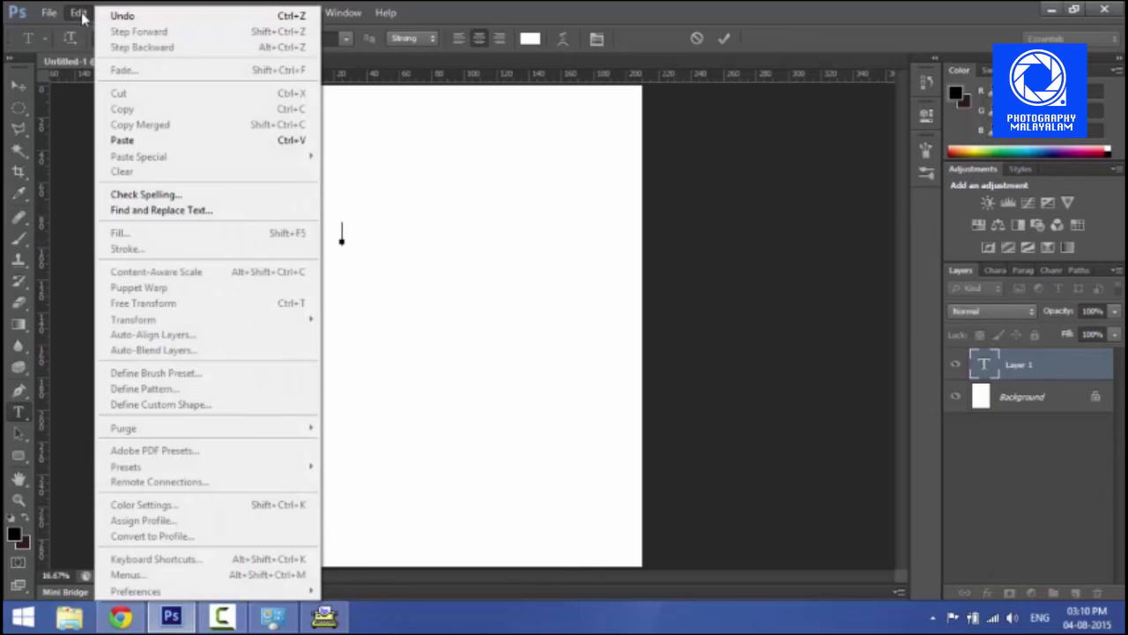
click(157, 141)
click(18, 86)
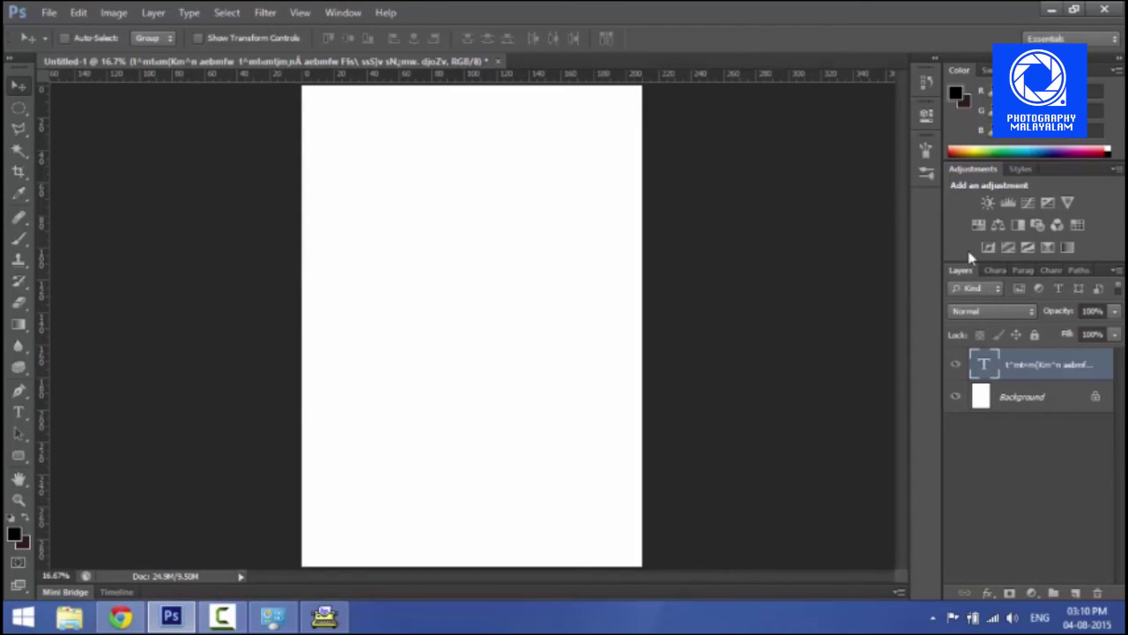
Set the text colour to black and shift the text block toward the page centre.
click(995, 270)
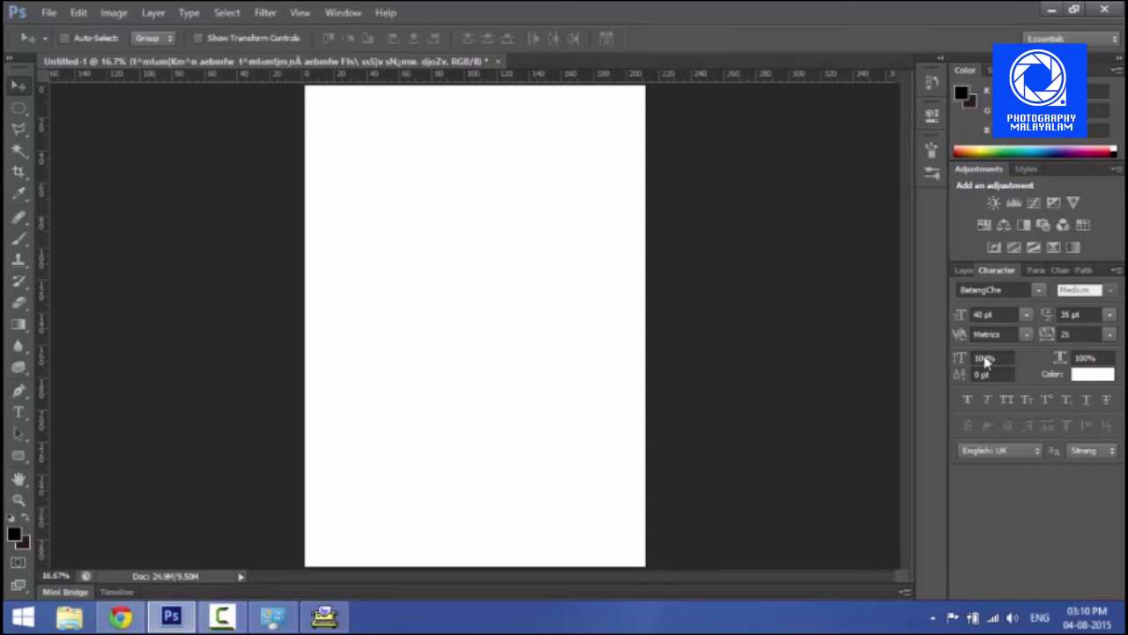
click(1093, 373)
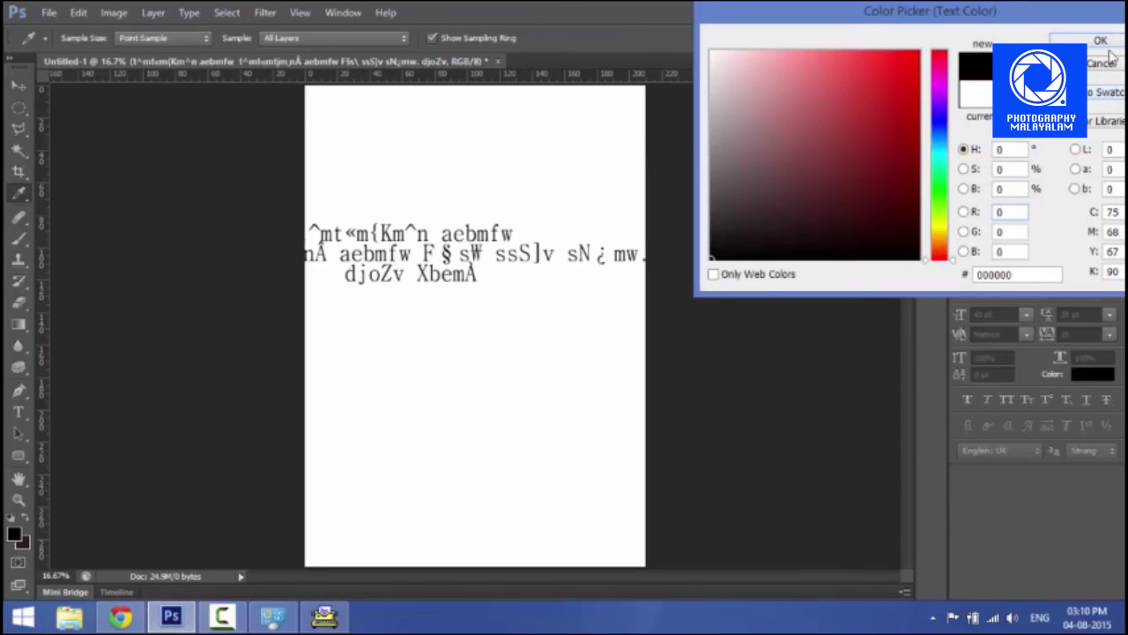
click(1100, 41)
drag(481, 254, 517, 269)
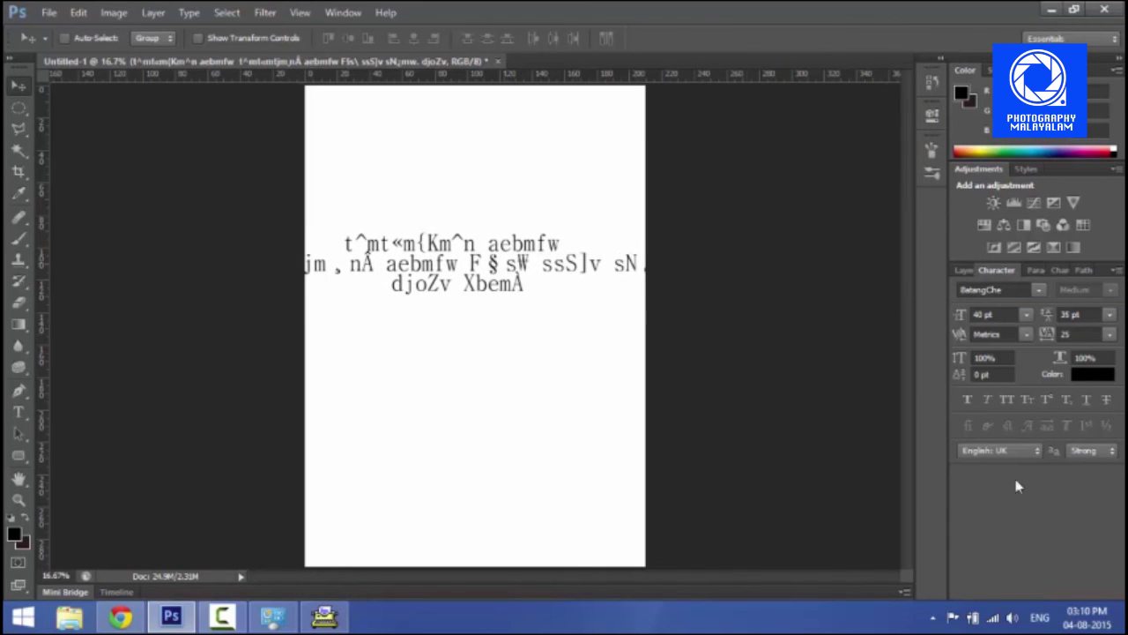
Apply an FML font, ending as FML-Indulekha Bold, and position the Malayalam text near the top.
click(1017, 290)
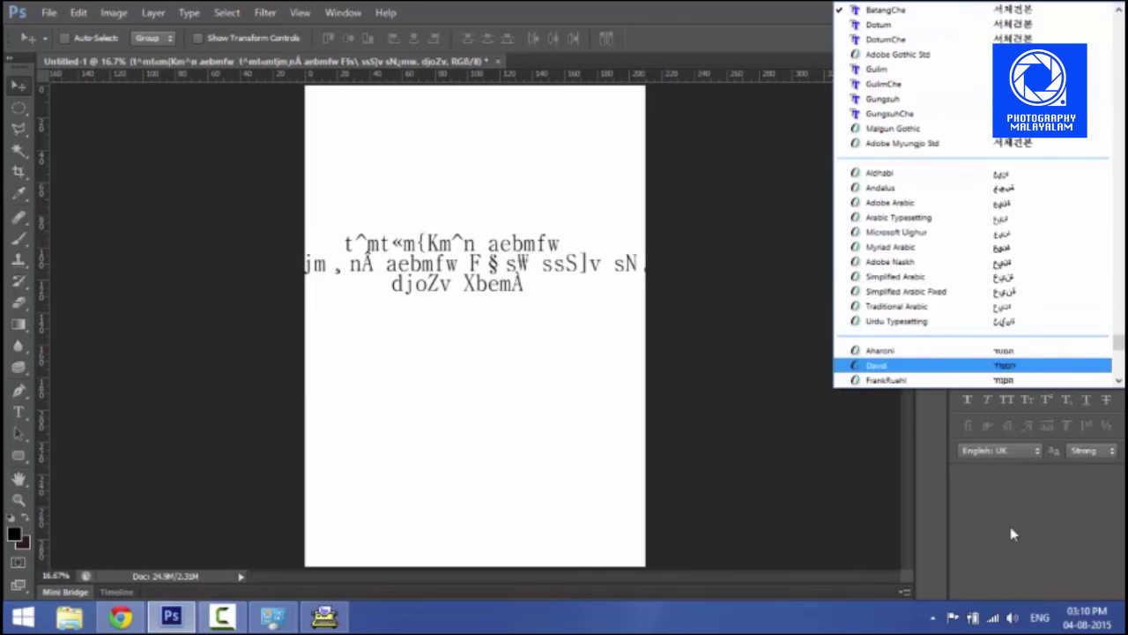
key(Escape)
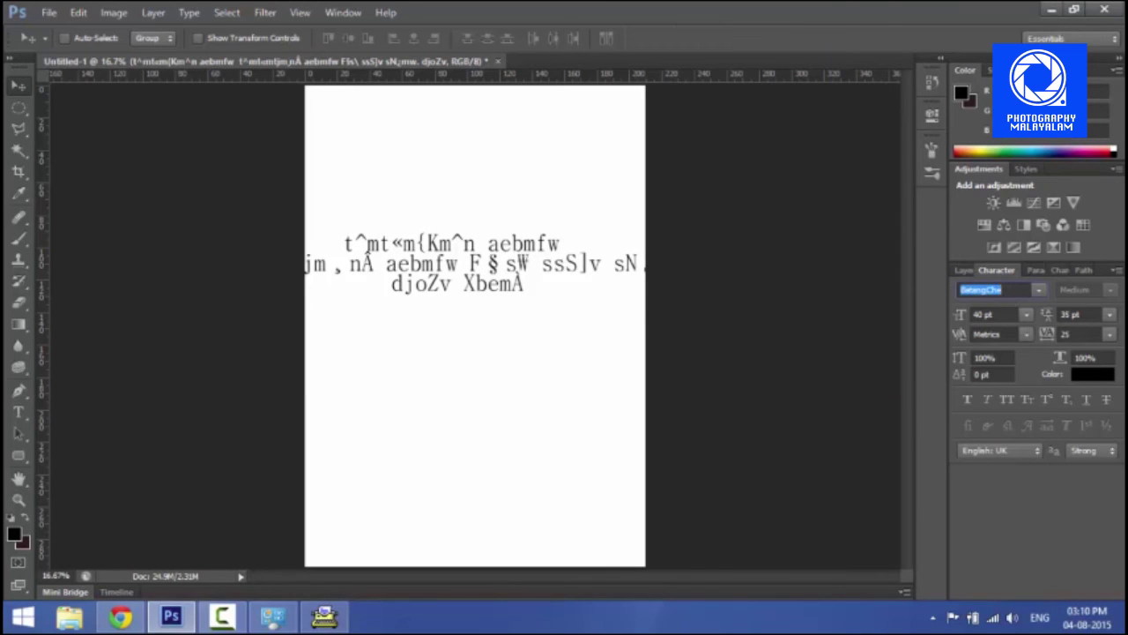
text(FML-Akhila)
key(Return)
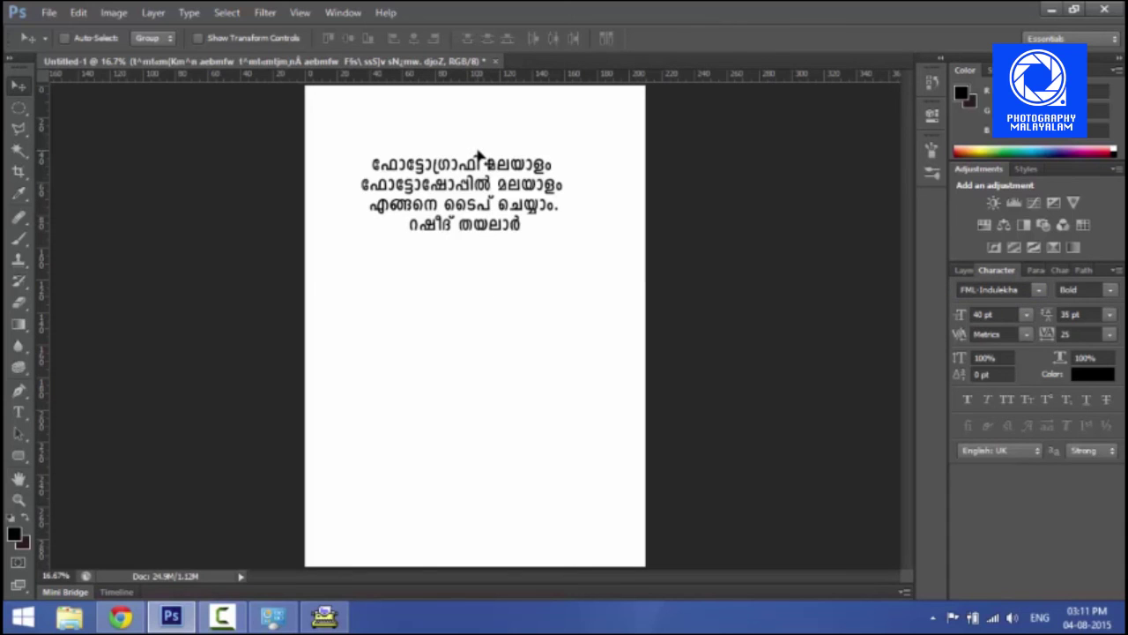
drag(480, 187, 477, 156)
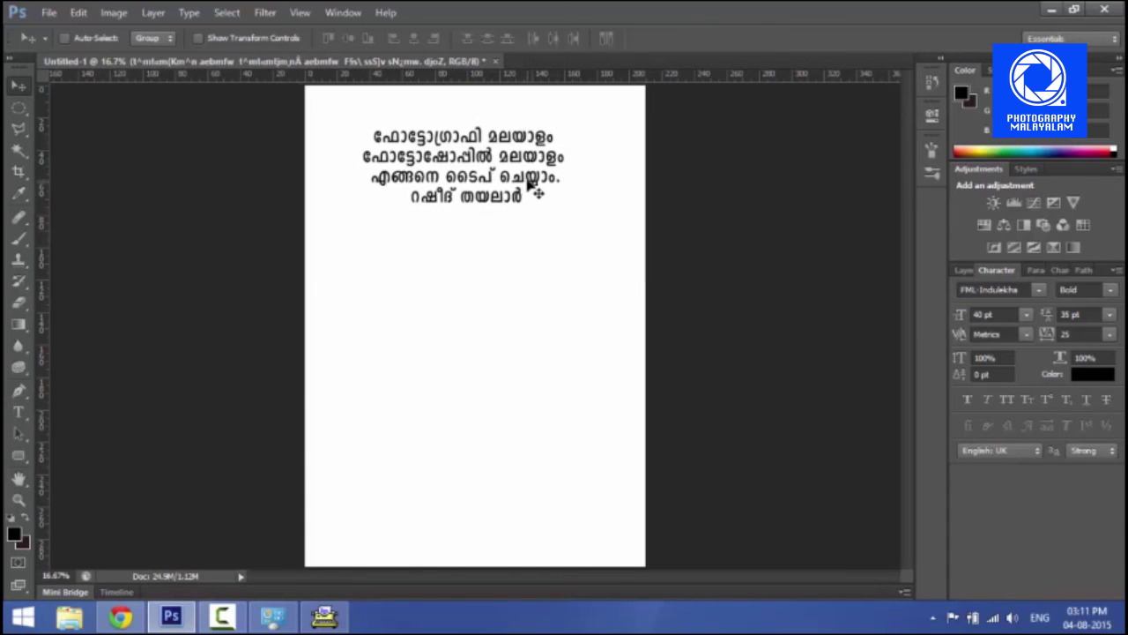
drag(511, 203, 513, 234)
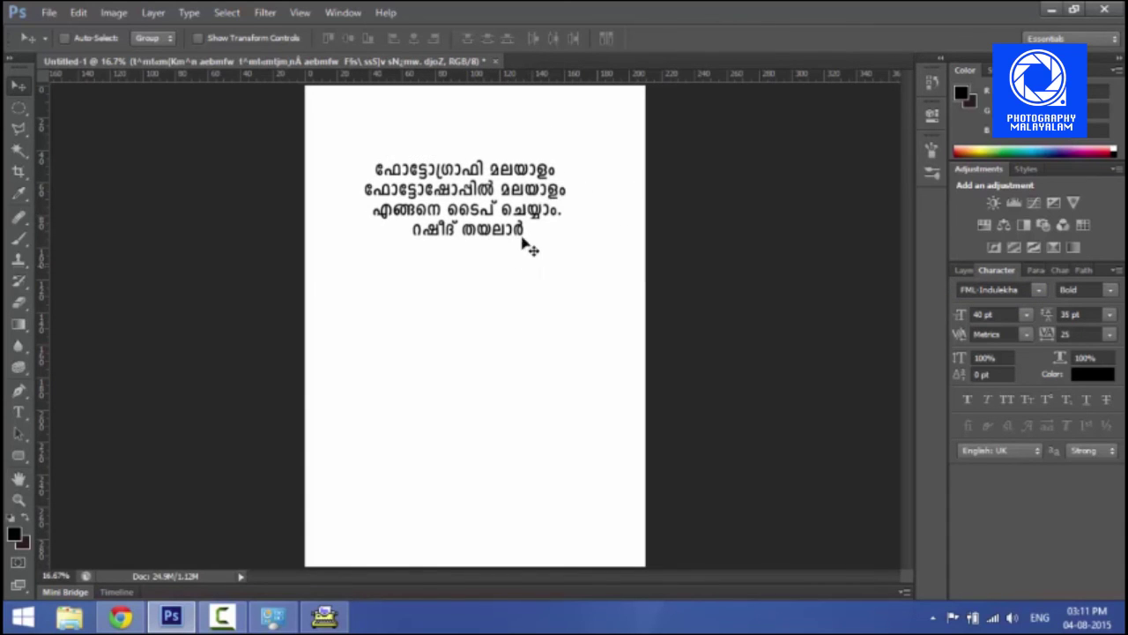
Try different FML fonts, such as FML-Karthika and FML-LeelaHeavy, on the Malayalam text.
click(1003, 290)
key(Down)
key(Down)
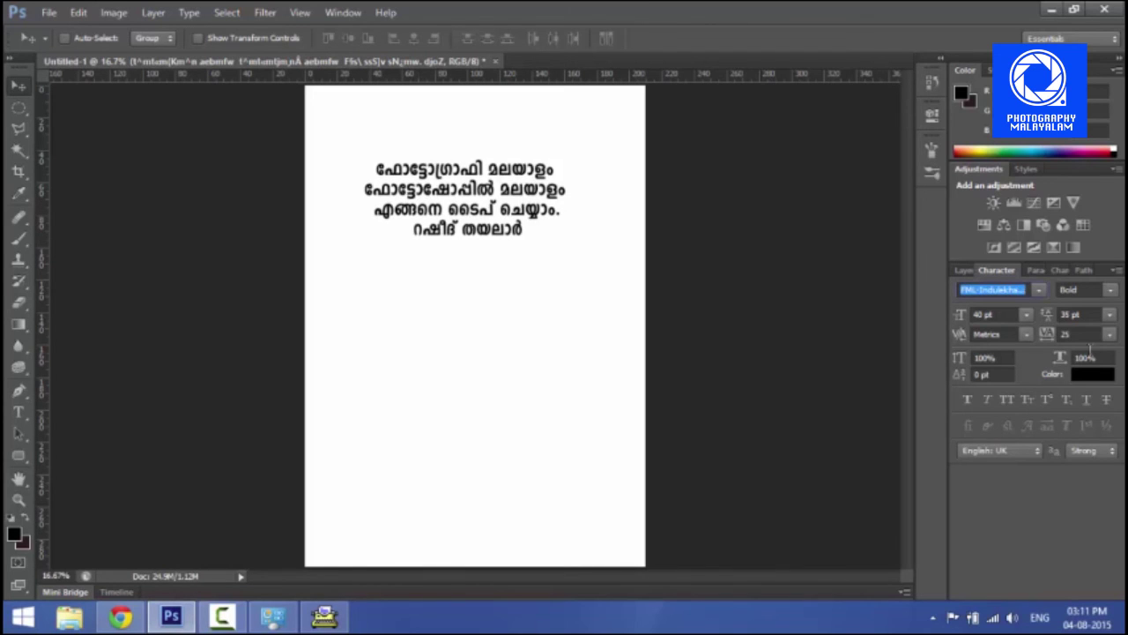
key(Down)
key(Down)
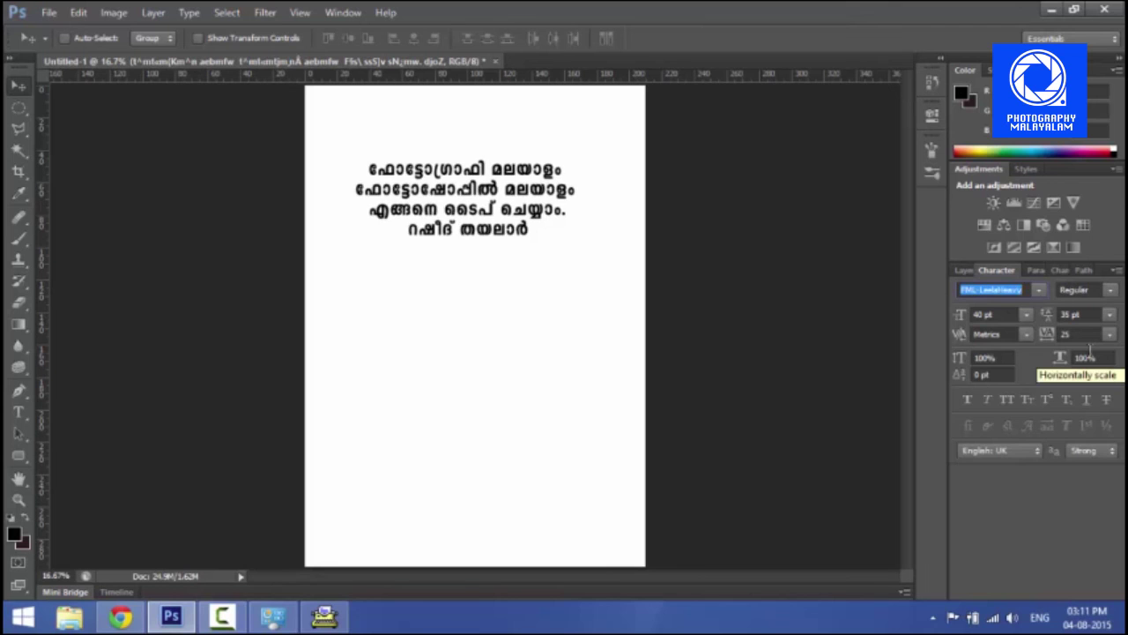
key(Down)
key(Down)
key(Down)
Colour the Malayalam text red.
click(1093, 374)
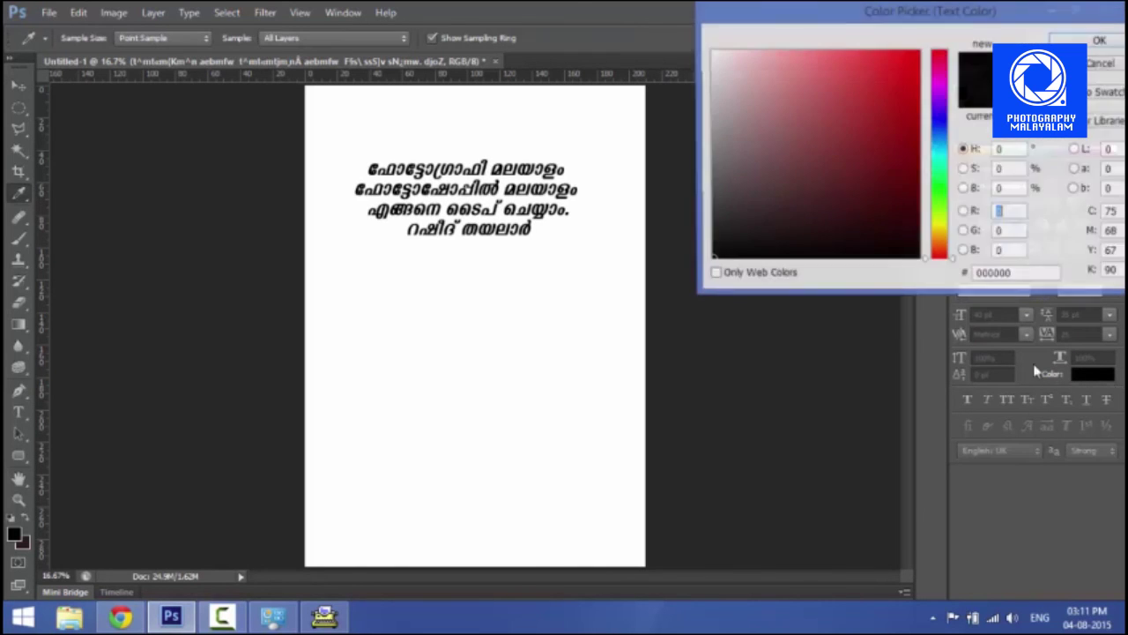
click(918, 57)
click(1108, 40)
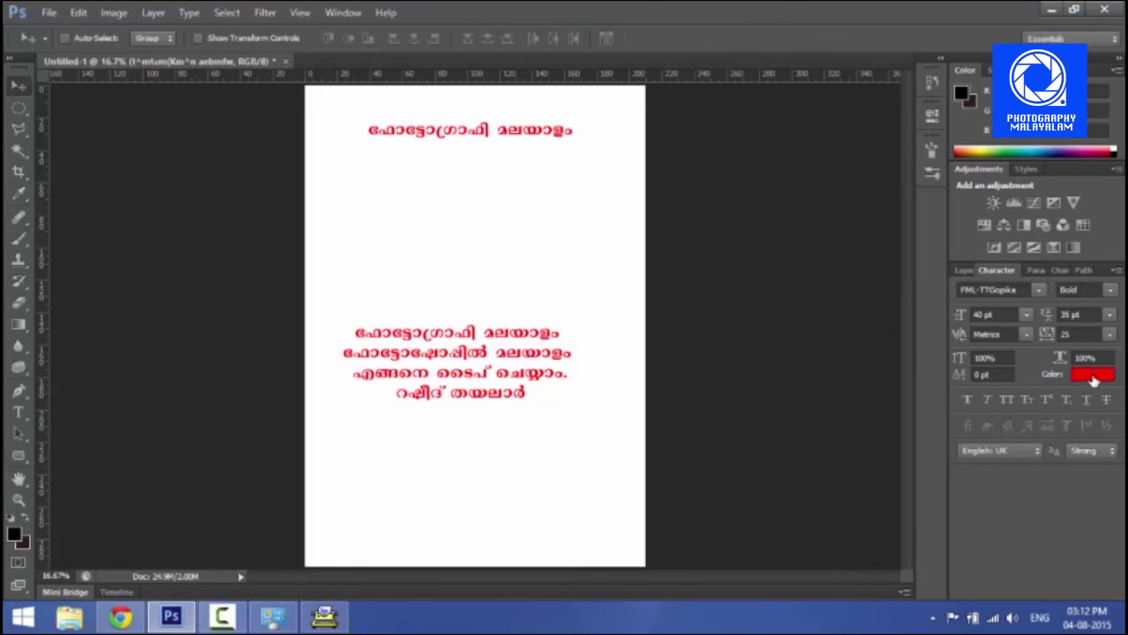
Recolour the top title blue and set the middle text block to 50 pt.
click(1093, 377)
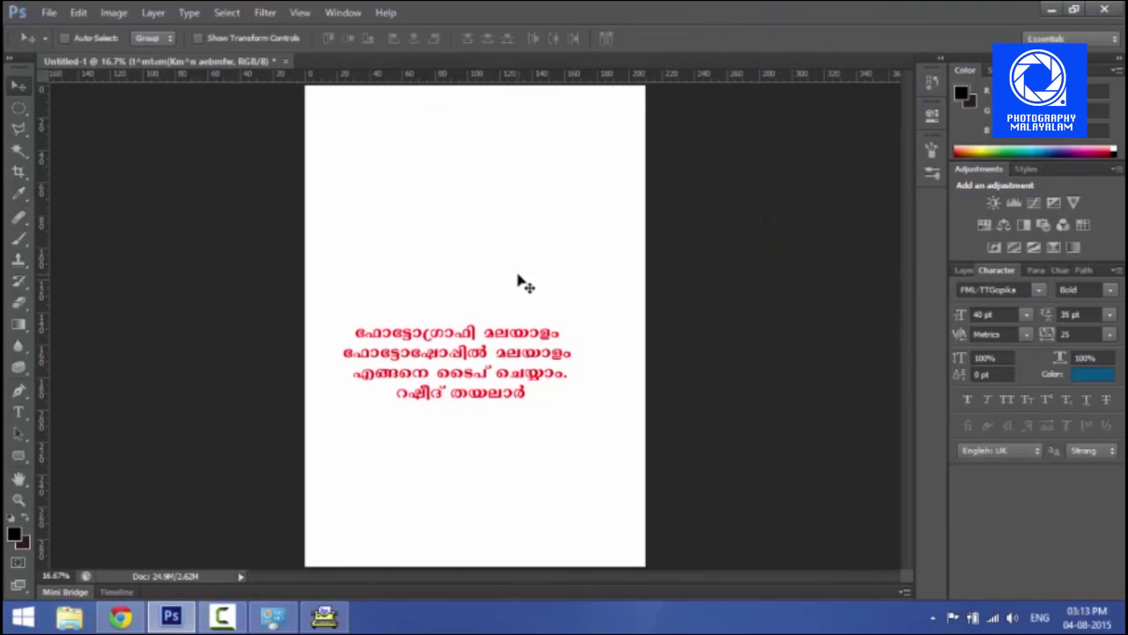
drag(516, 282, 521, 432)
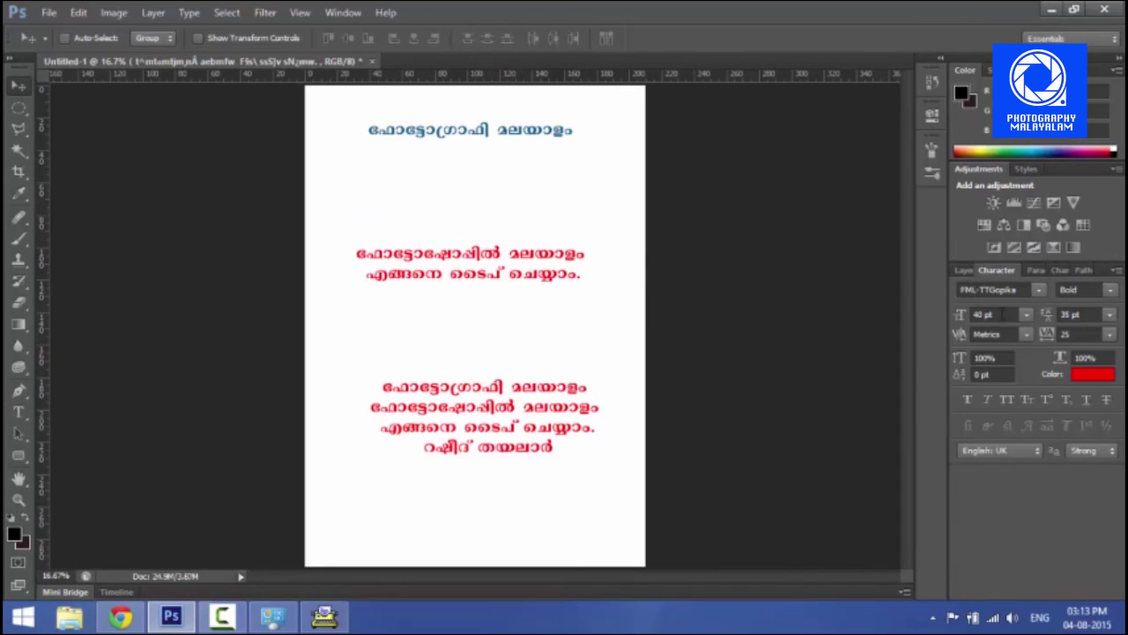
key(Return)
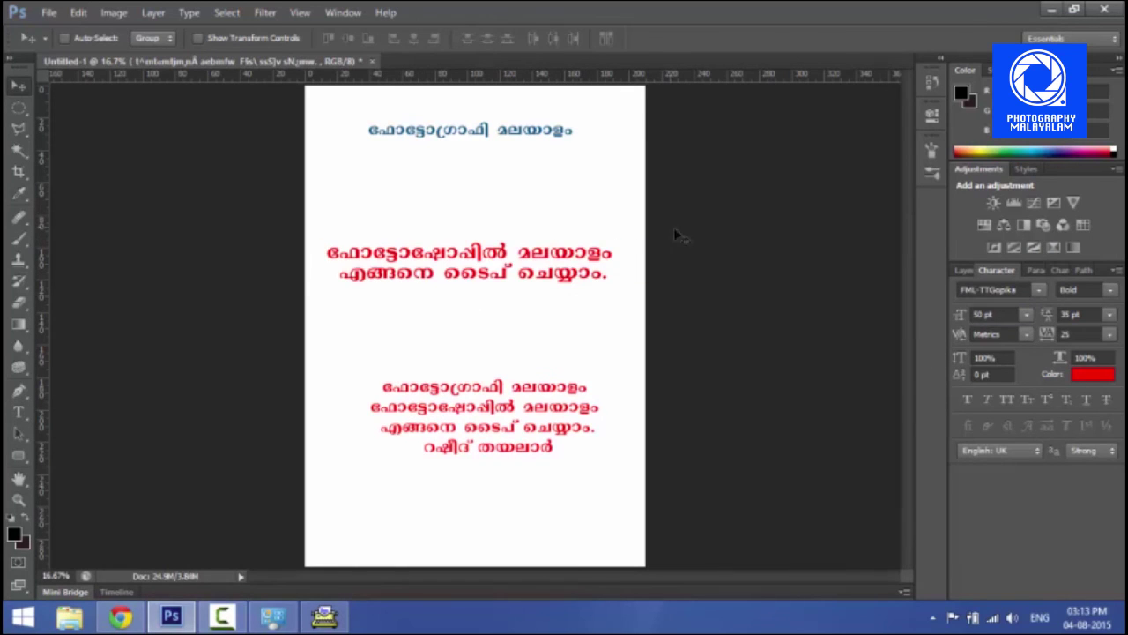